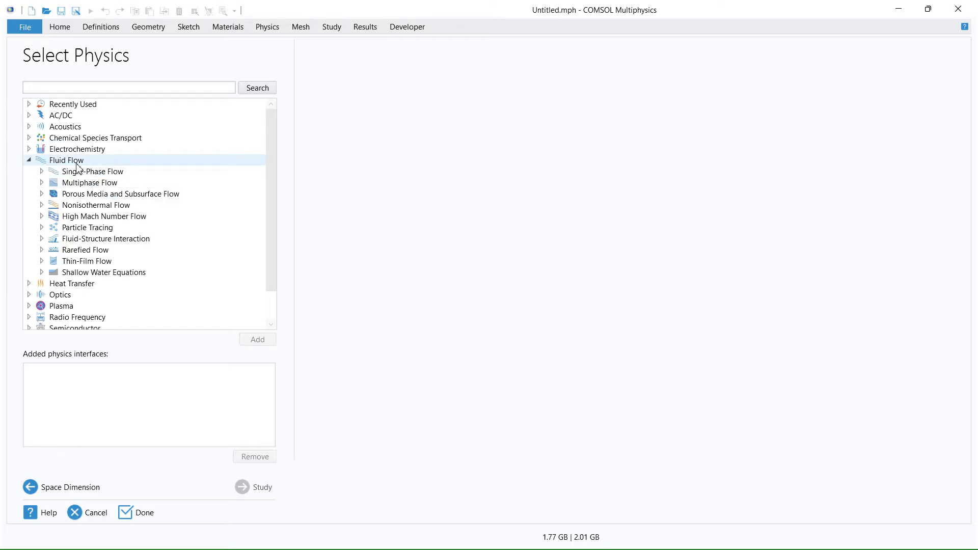
# Add the Laminar Flow interface from the Nonisothermal Flow group under Fluid Flow to the model
pyautogui.click(42, 206)
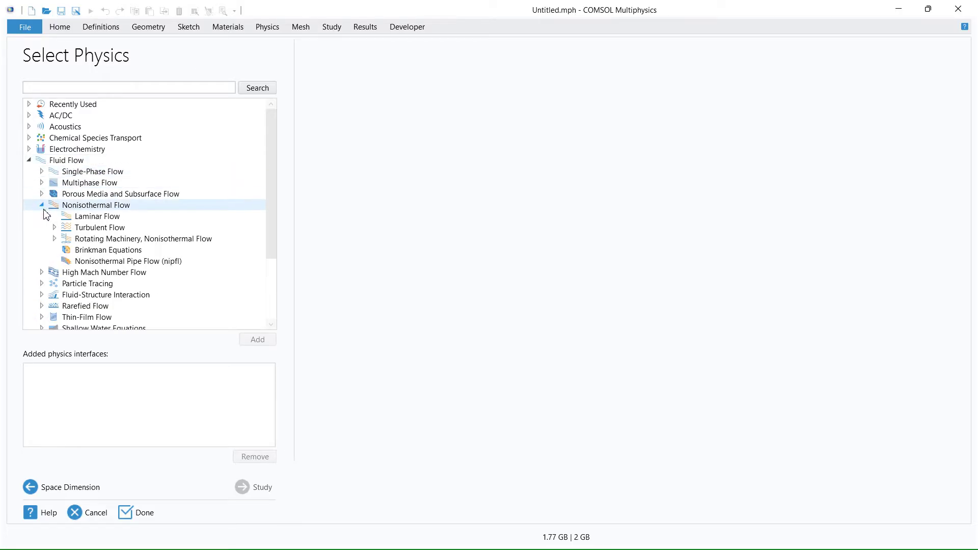
pyautogui.click(104, 217)
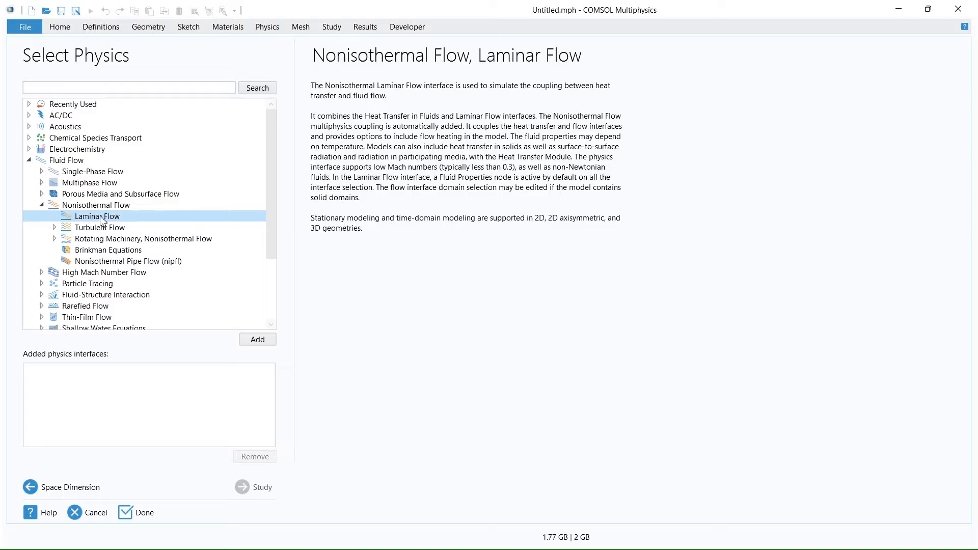
pyautogui.click(251, 341)
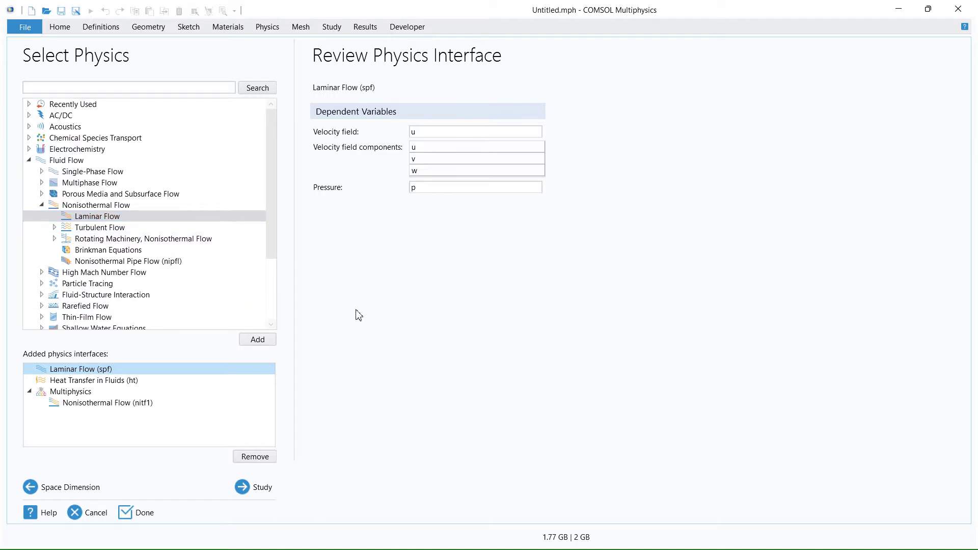
# Choose a Stationary study, finish the model setup, and discard the changes to the previous Untitled.mph
pyautogui.click(261, 491)
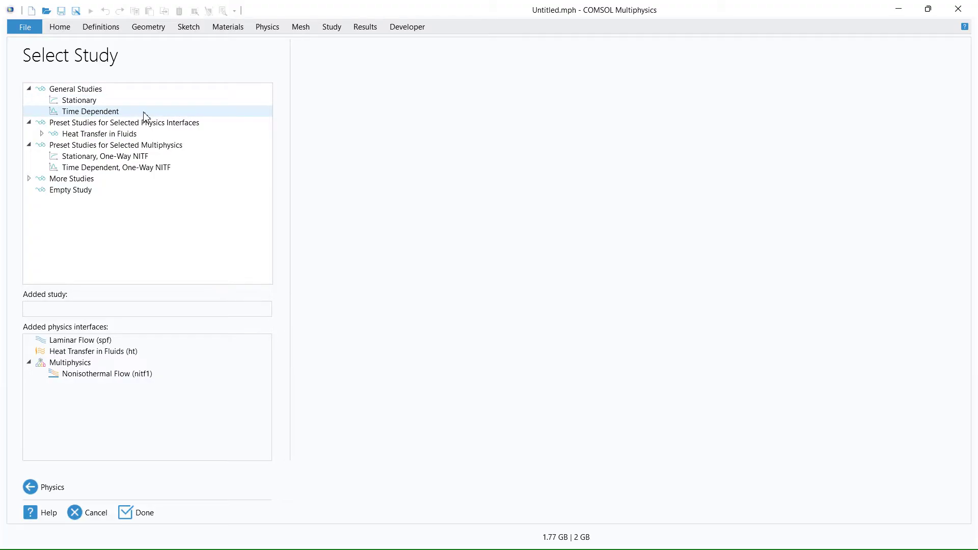
pyautogui.click(87, 102)
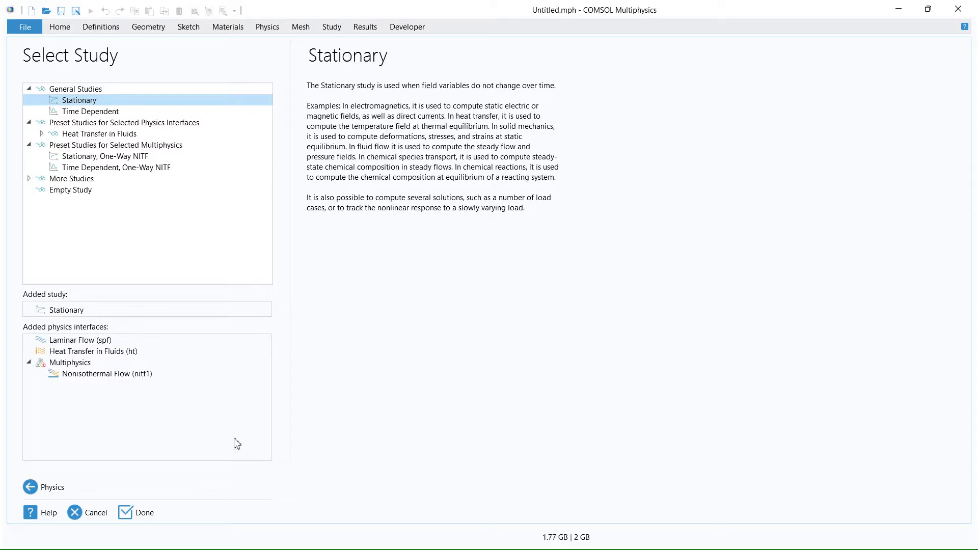
pyautogui.click(135, 512)
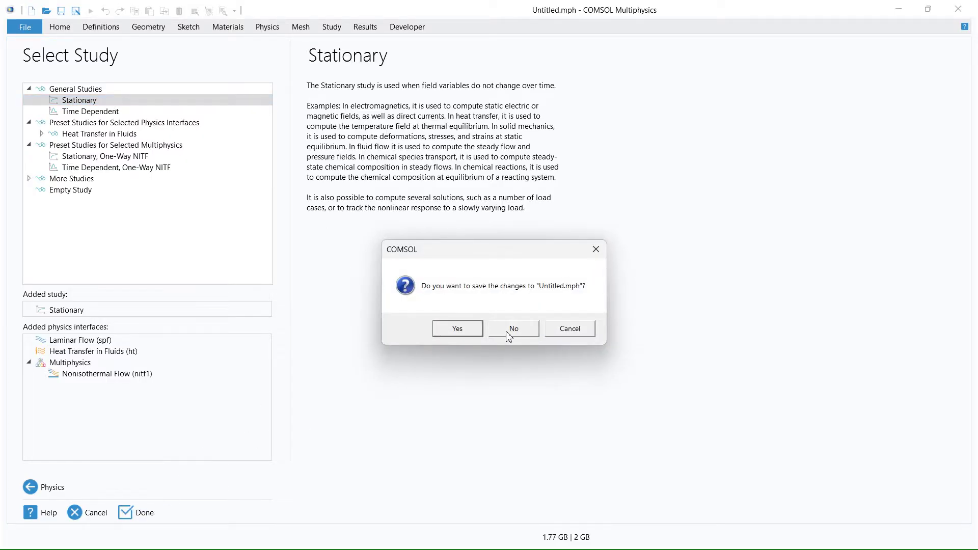
pyautogui.click(508, 332)
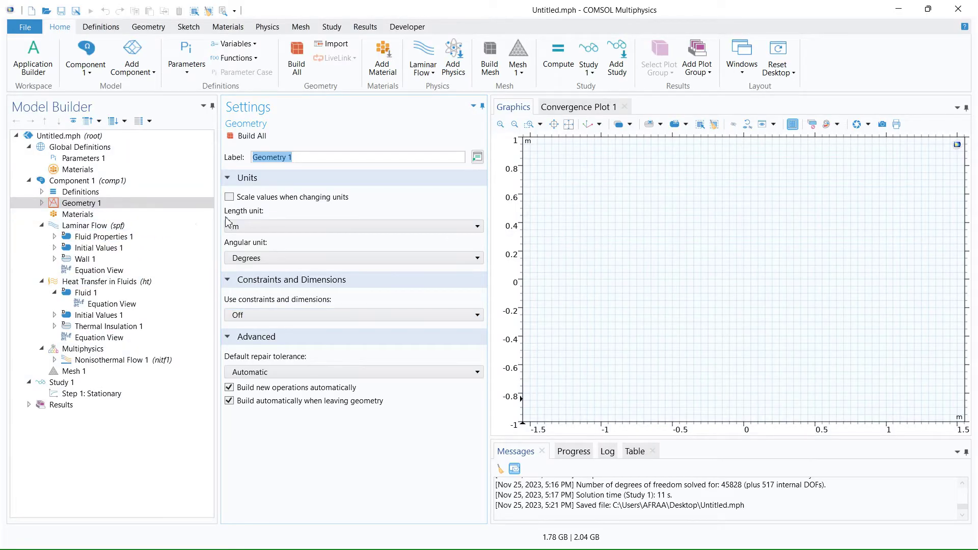
# Set the geometry length unit to cm and build a solid rectangle 5 cm wide and 1 cm high from the origin
pyautogui.click(256, 230)
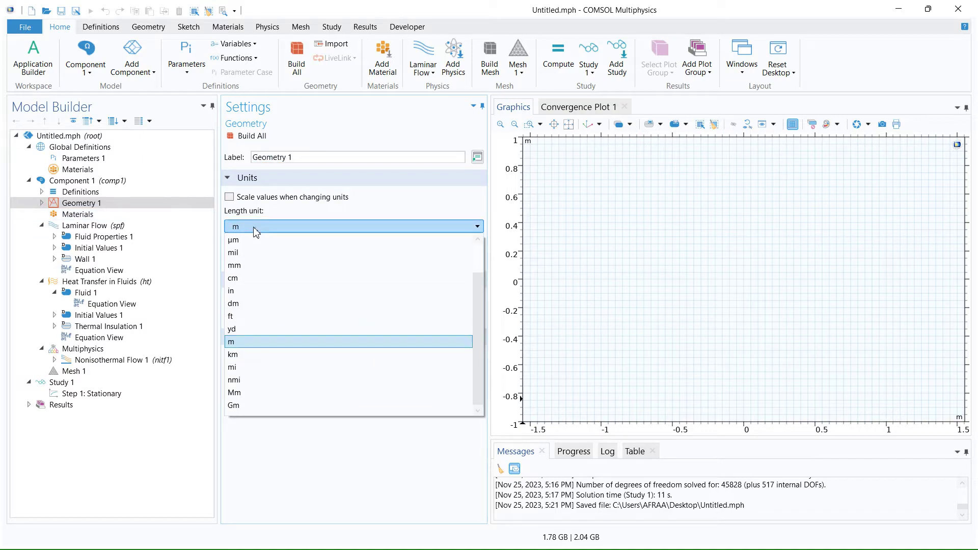
pyautogui.click(308, 278)
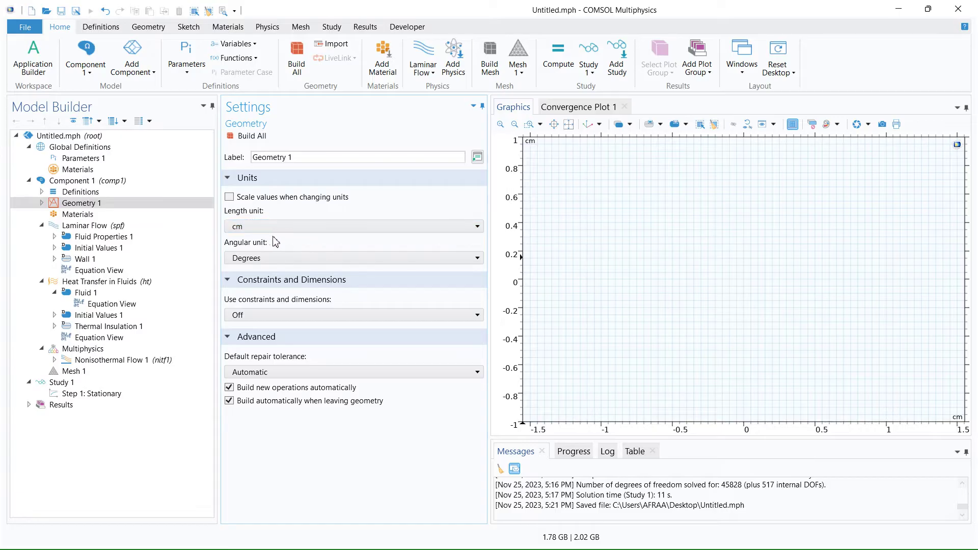
pyautogui.click(56, 204)
pyautogui.rightClick(63, 205)
pyautogui.click(130, 278)
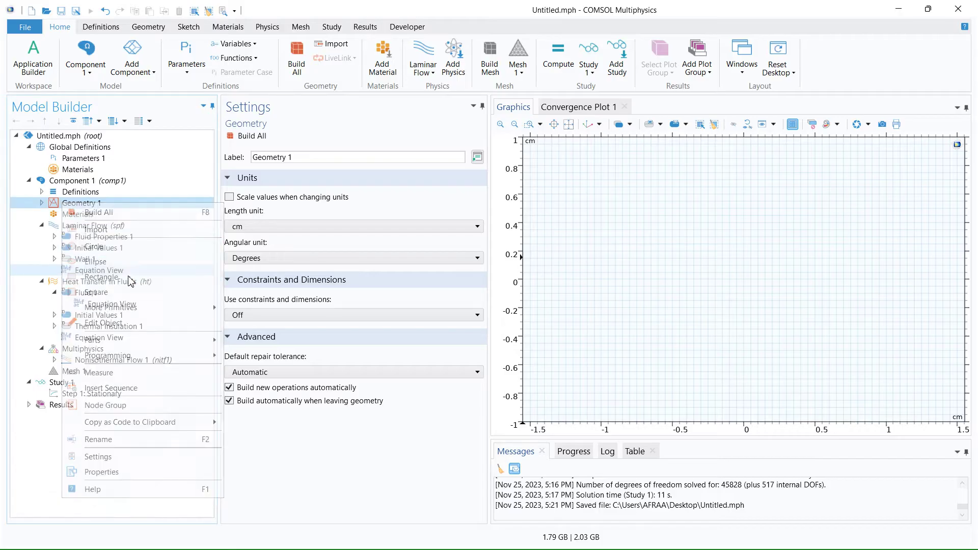
pyautogui.press('Tab')
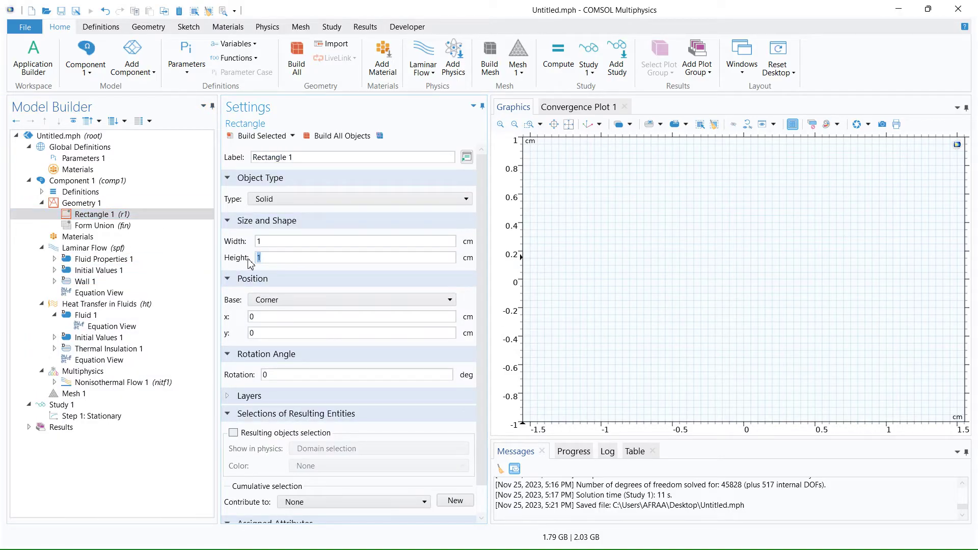
pyautogui.click(277, 241)
pyautogui.write('5')
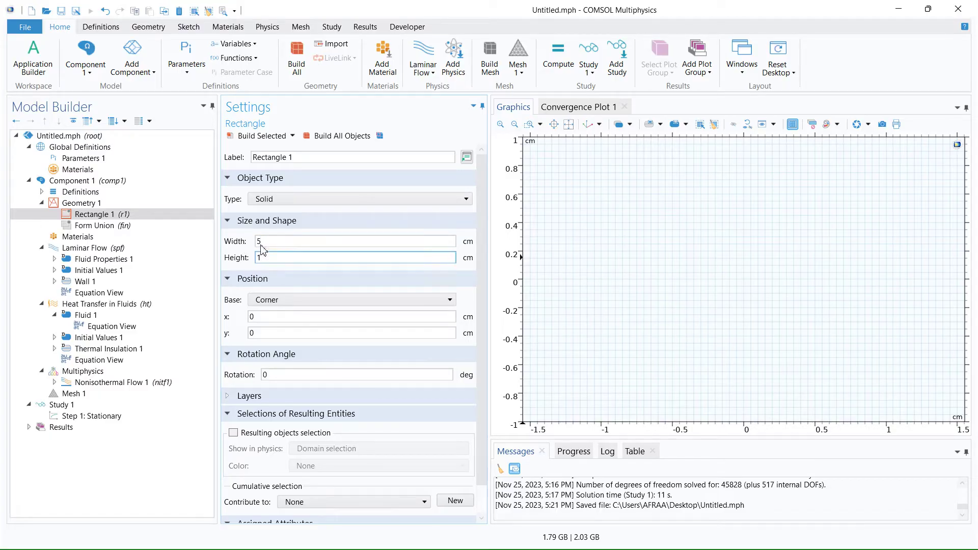
pyautogui.click(261, 136)
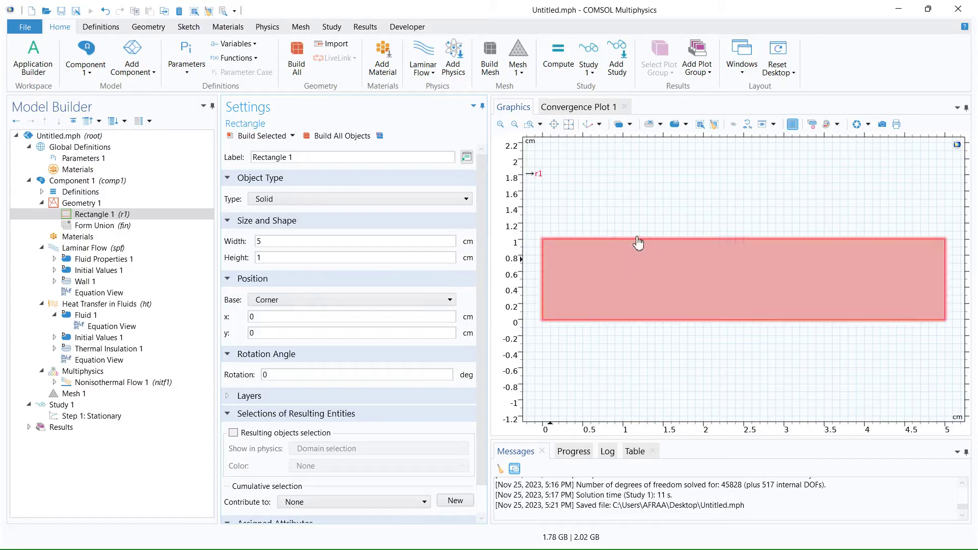
# Add Water from the Liquids and Gases material library to the component, then close the library
pyautogui.click(96, 238)
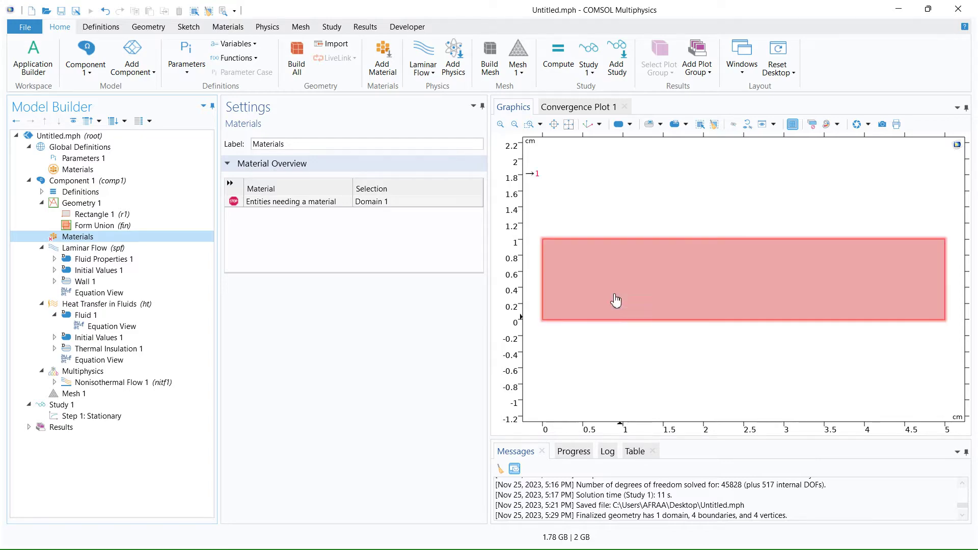
pyautogui.rightClick(89, 239)
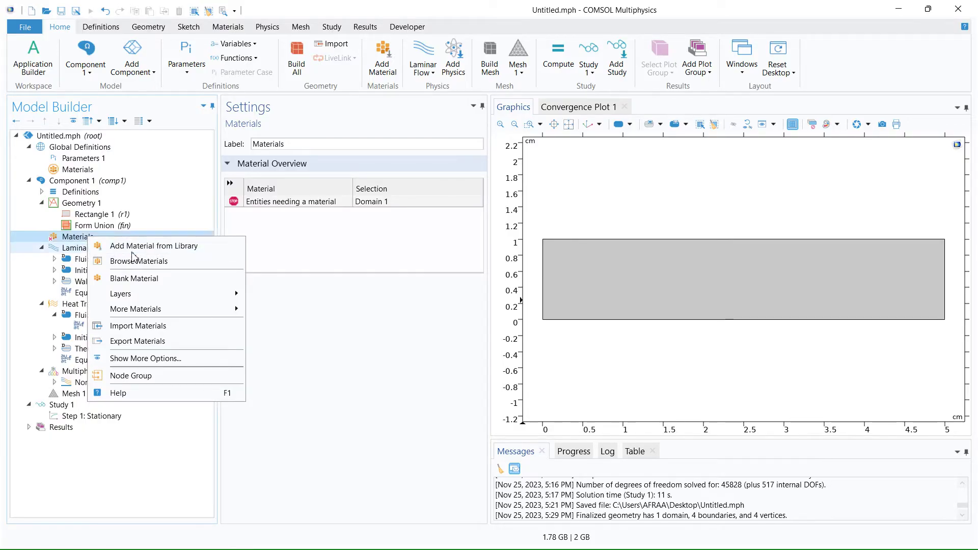
pyautogui.click(107, 246)
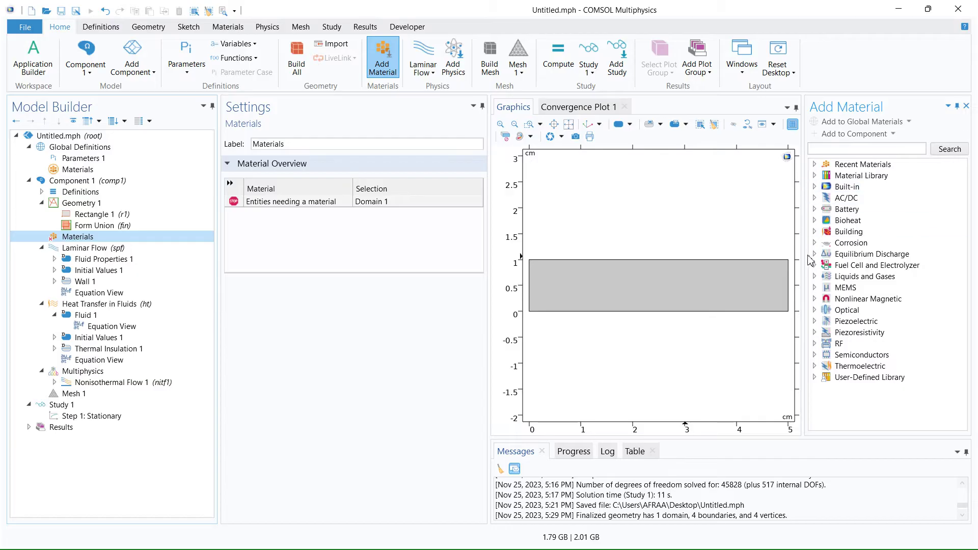
pyautogui.click(814, 277)
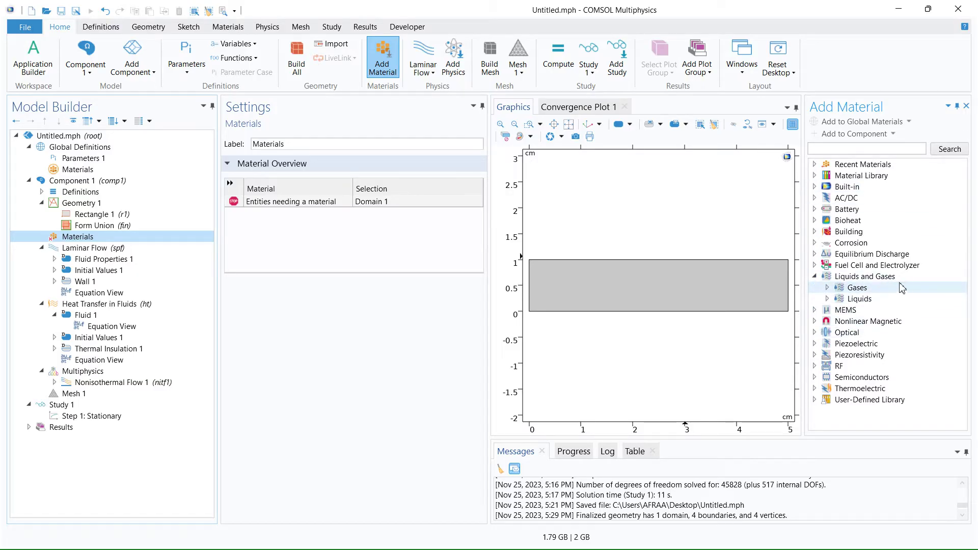
pyautogui.click(827, 299)
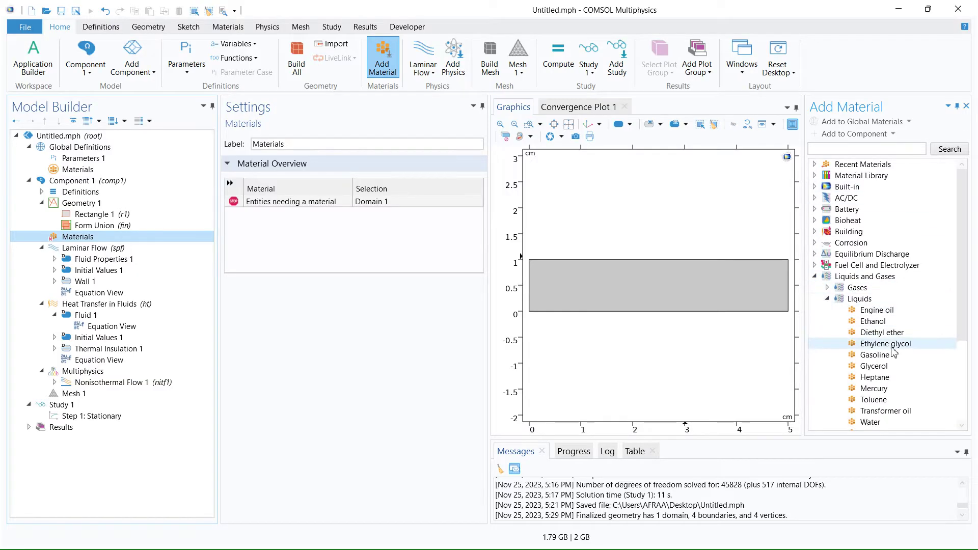
pyautogui.scroll(-2, 883, 401)
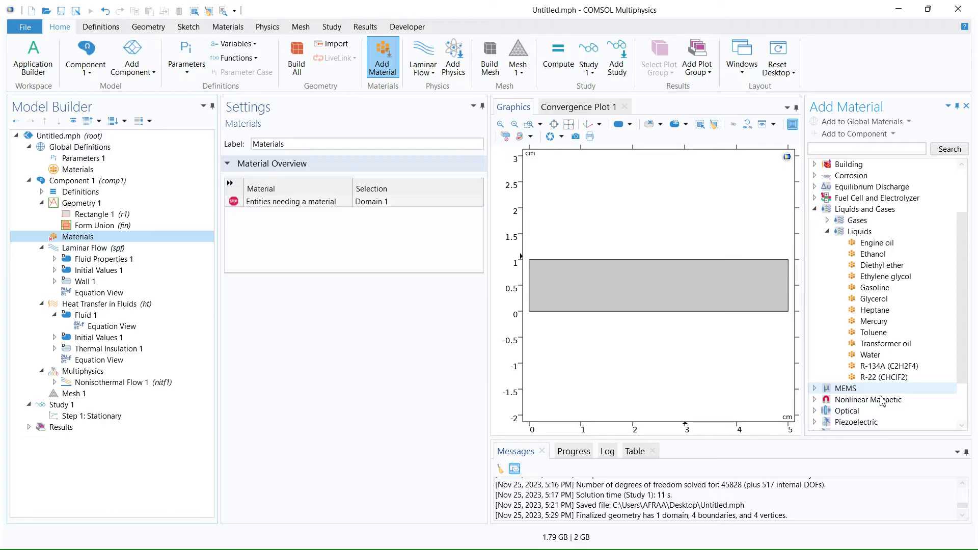
pyautogui.click(872, 355)
pyautogui.click(861, 135)
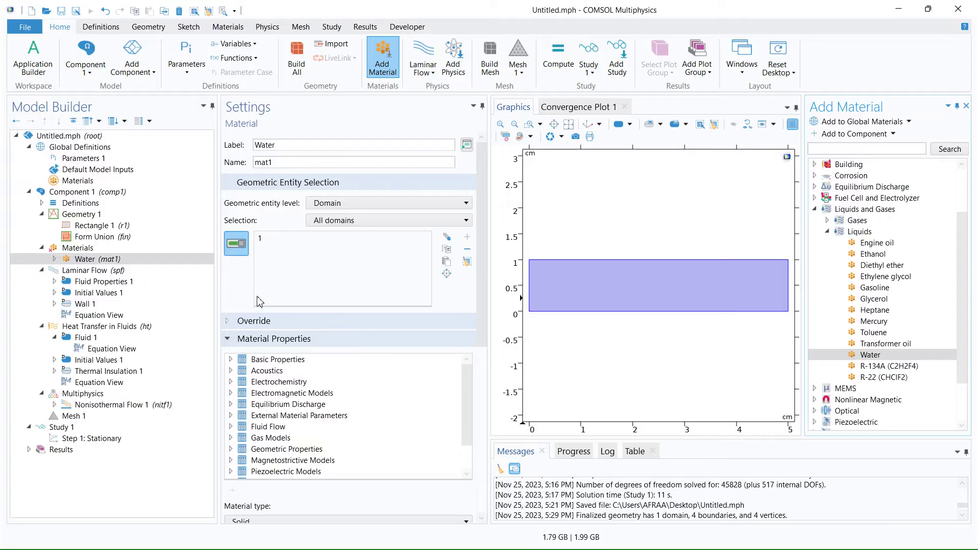
pyautogui.click(966, 106)
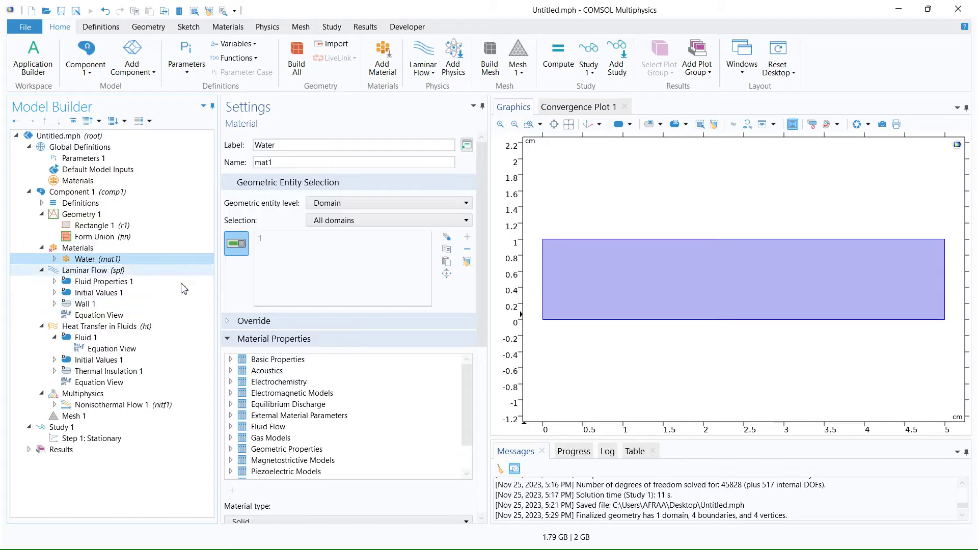
# Add a Laminar Flow inlet on the rectangle's left edge with a normal inflow velocity of 0.2 m/s
pyautogui.click(102, 270)
pyautogui.click(42, 248)
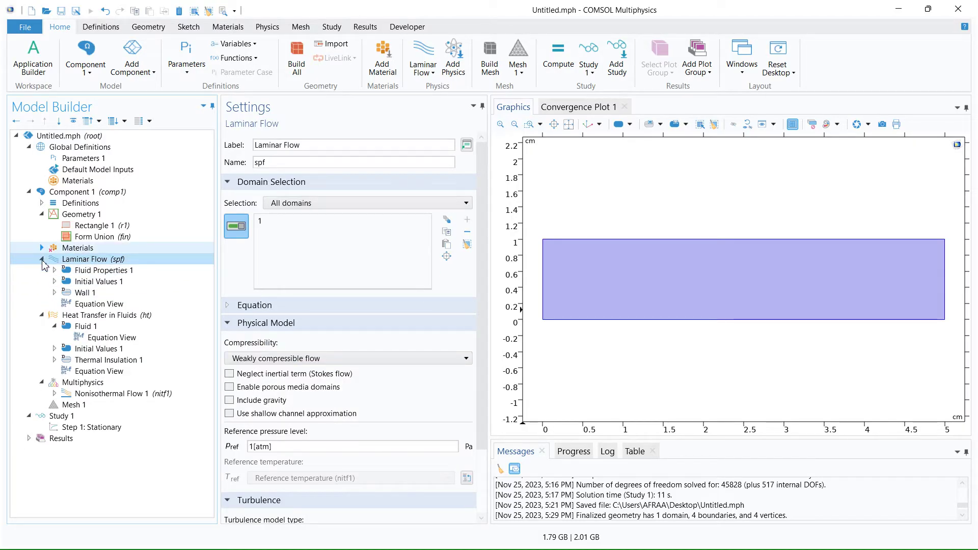
pyautogui.rightClick(106, 261)
pyautogui.click(173, 195)
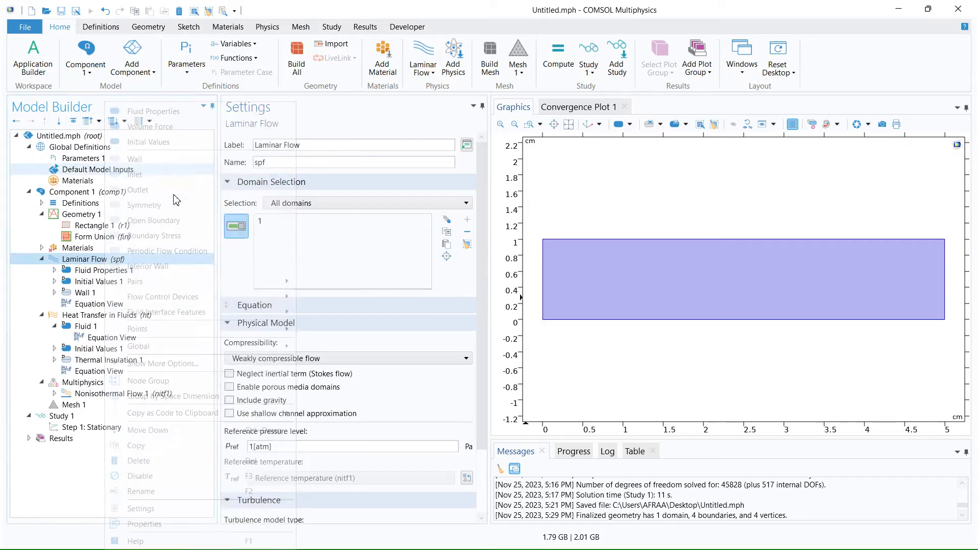
pyautogui.click(543, 283)
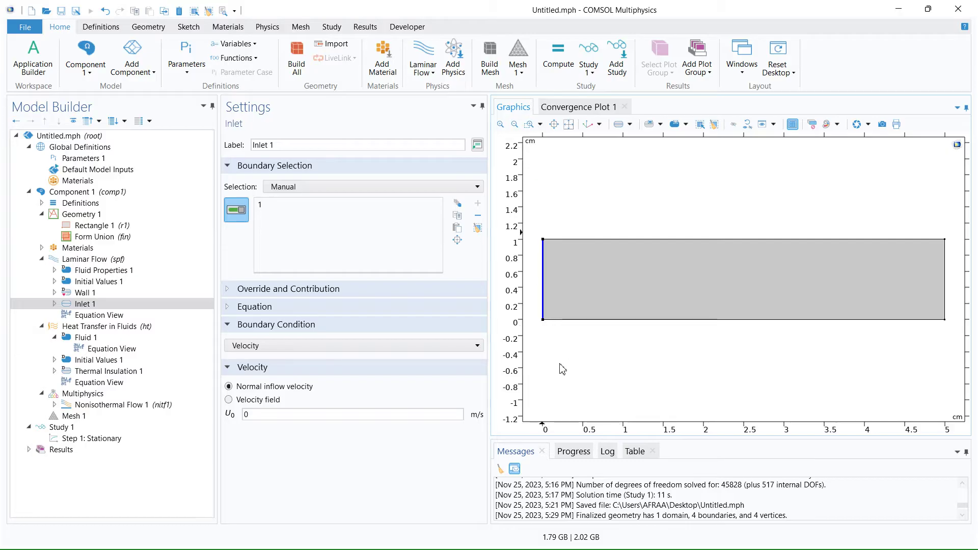
pyautogui.click(246, 414)
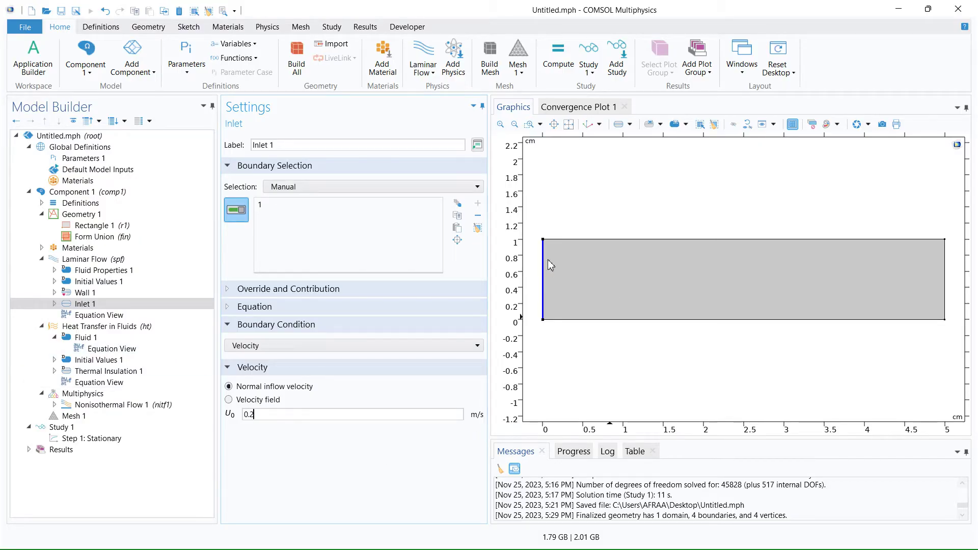
# Add a Laminar Flow outlet on the rectangle's right edge and open its pressure value for editing
pyautogui.click(143, 261)
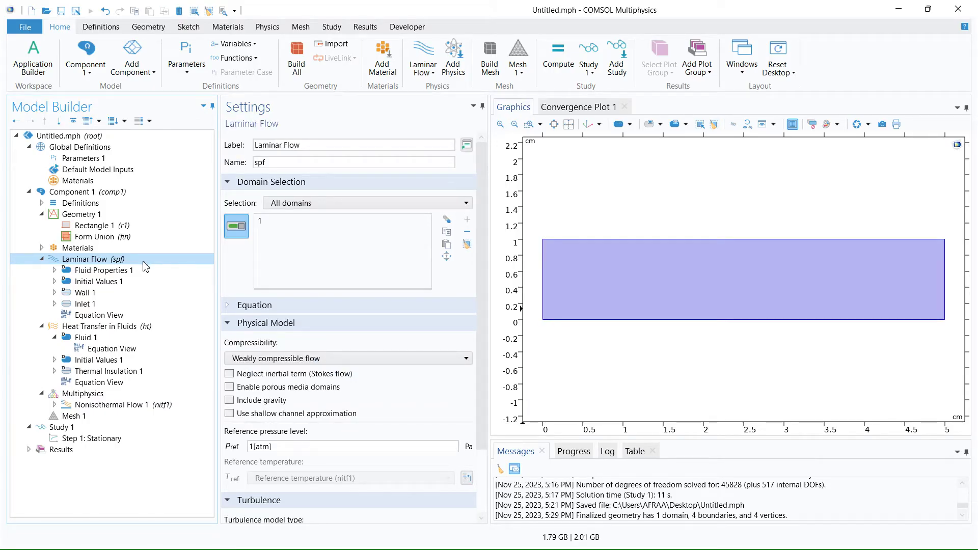
pyautogui.rightClick(144, 260)
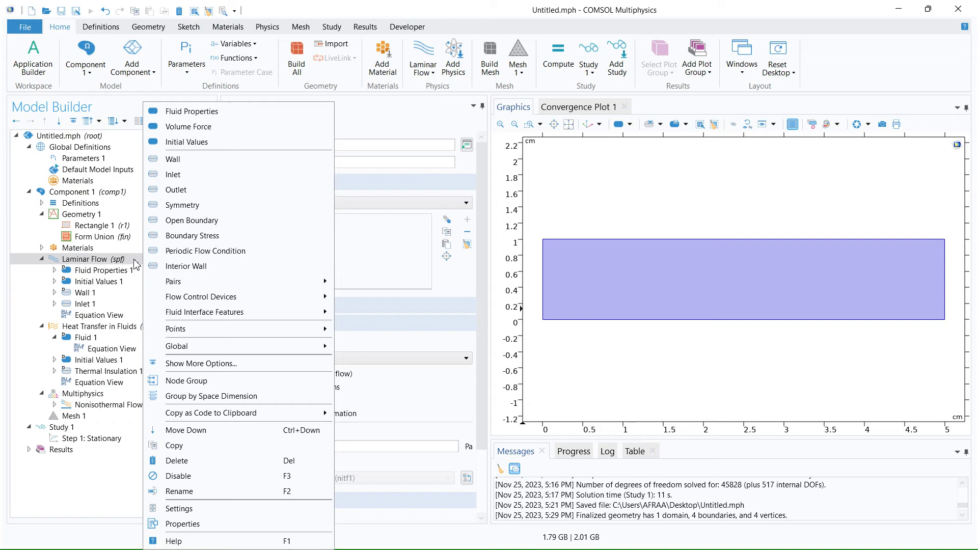
pyautogui.click(194, 192)
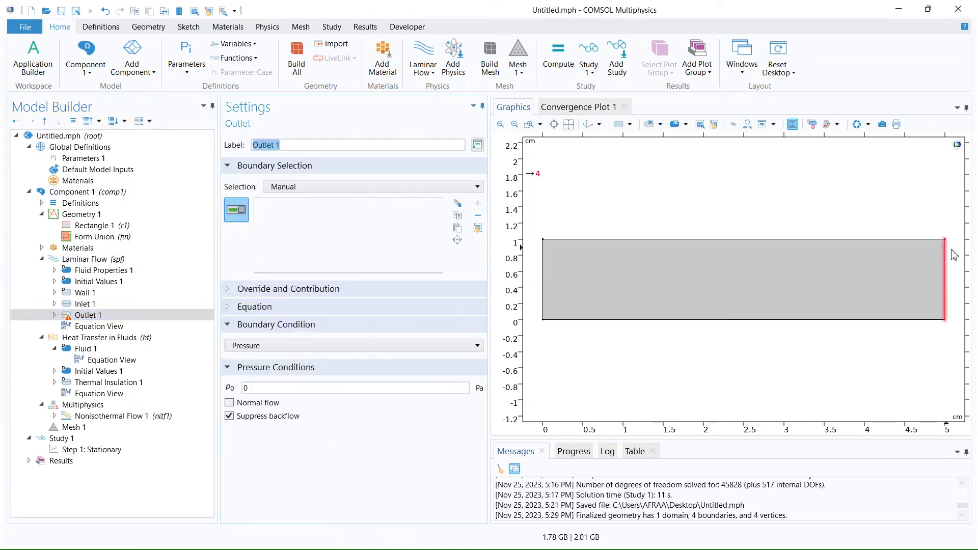
pyautogui.click(945, 295)
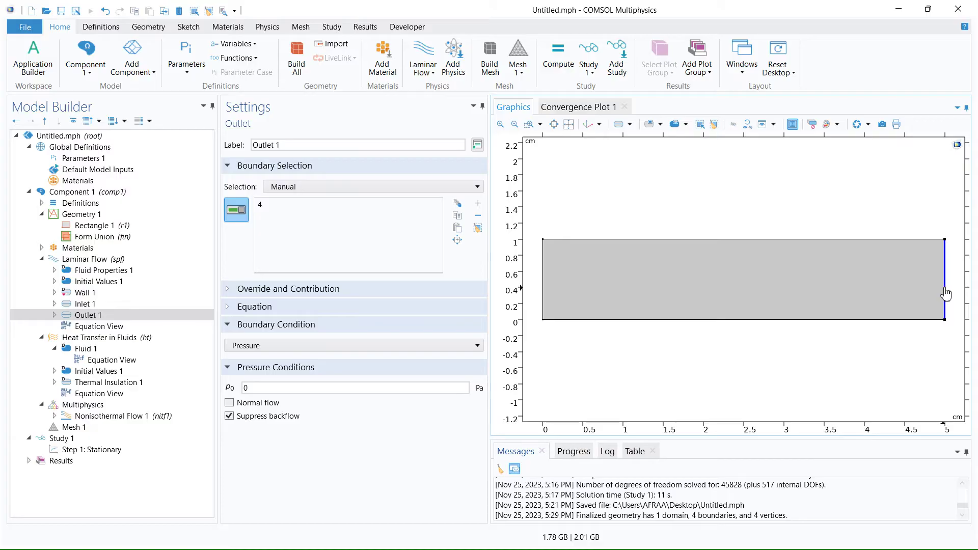
pyautogui.doubleClick(245, 388)
# Set the compressibility of the Laminar Flow interface to Incompressible flow and collapse its node
pyautogui.click(85, 260)
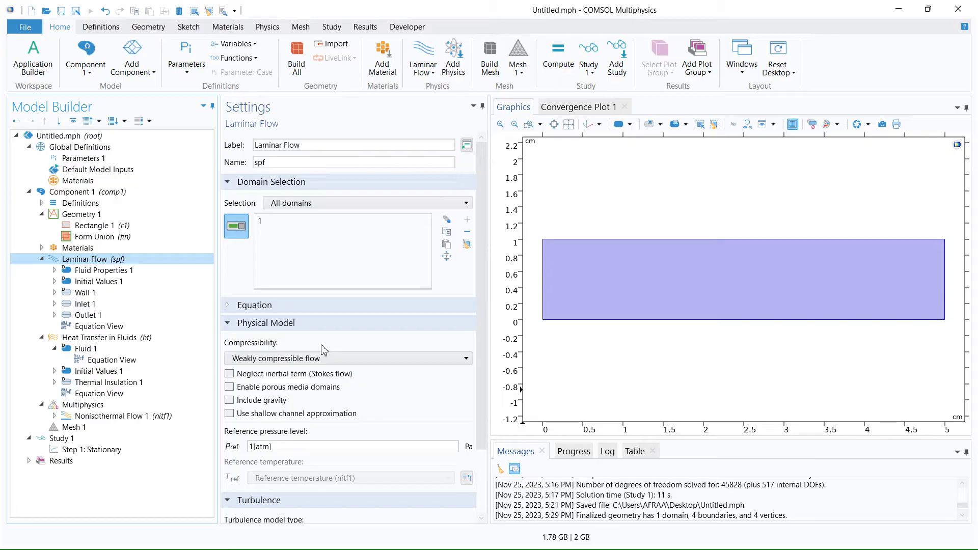
pyautogui.click(308, 359)
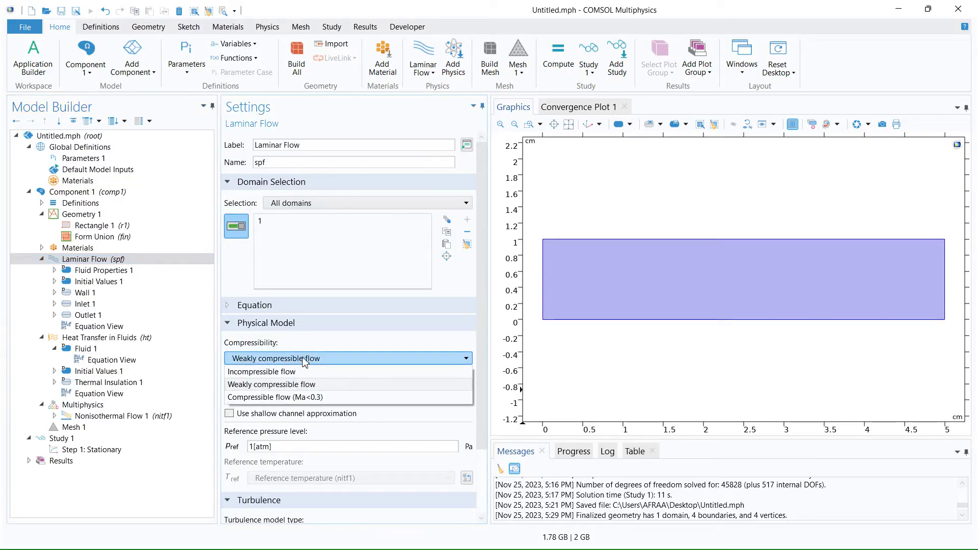
pyautogui.click(283, 372)
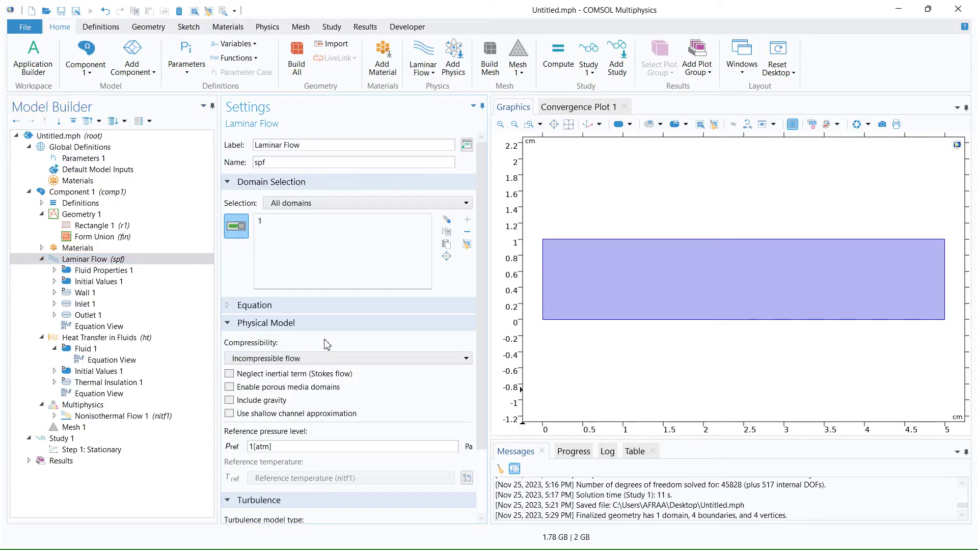
pyautogui.press('Left')
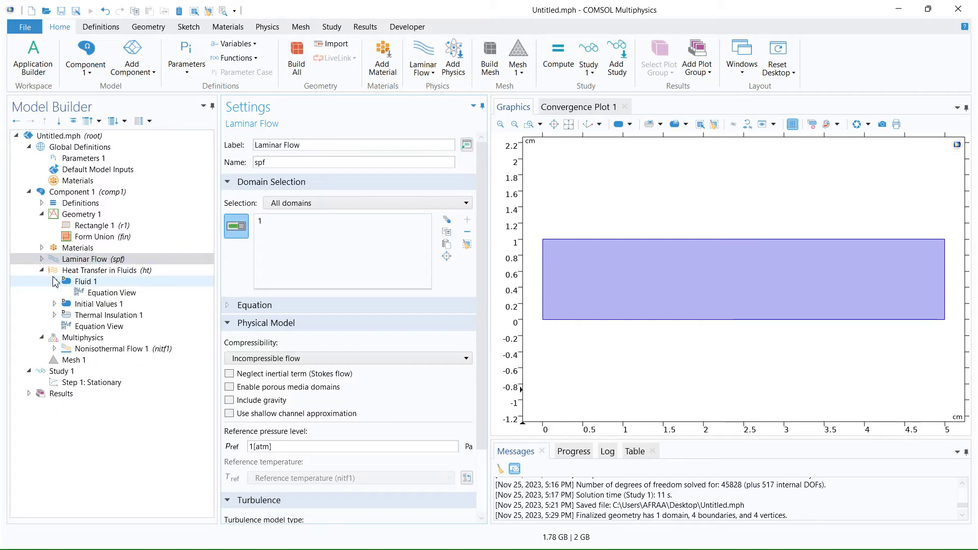
# Add a Heat Transfer in Fluids inflow condition on the rectangle's left edge
pyautogui.click(96, 271)
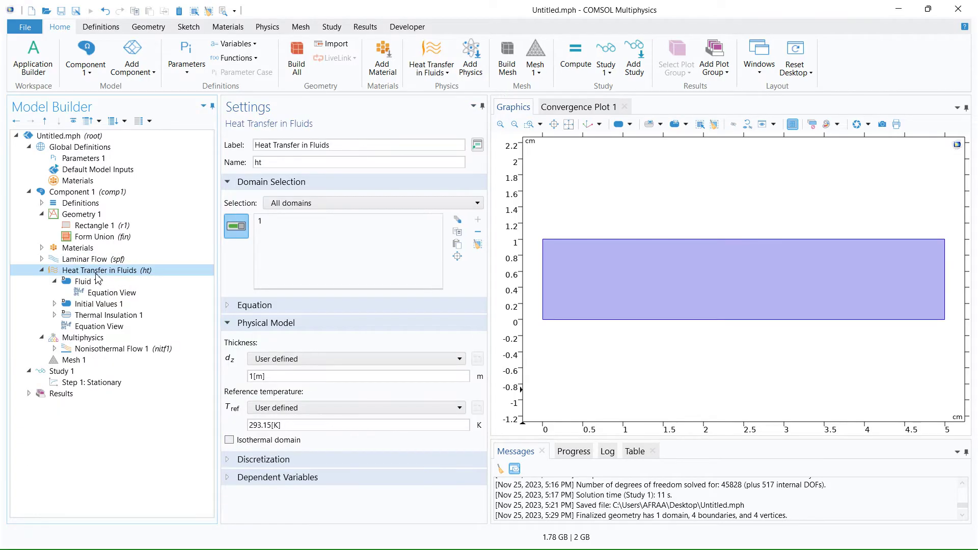
pyautogui.rightClick(113, 277)
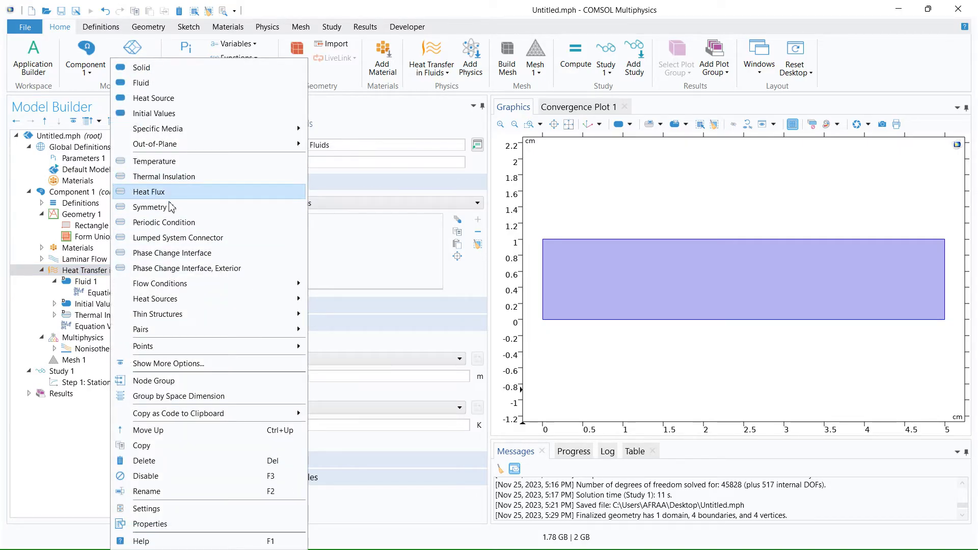
pyautogui.moveTo(146, 285)
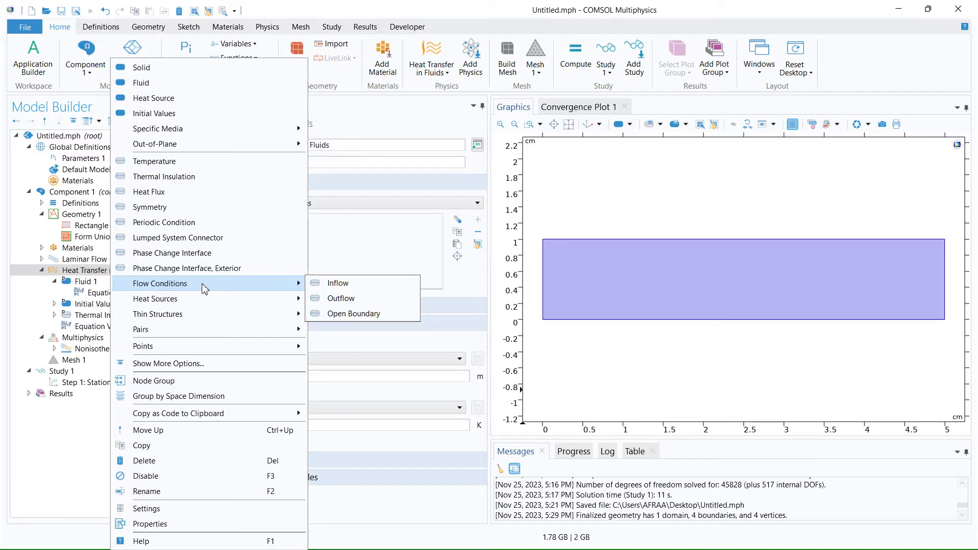
pyautogui.click(543, 284)
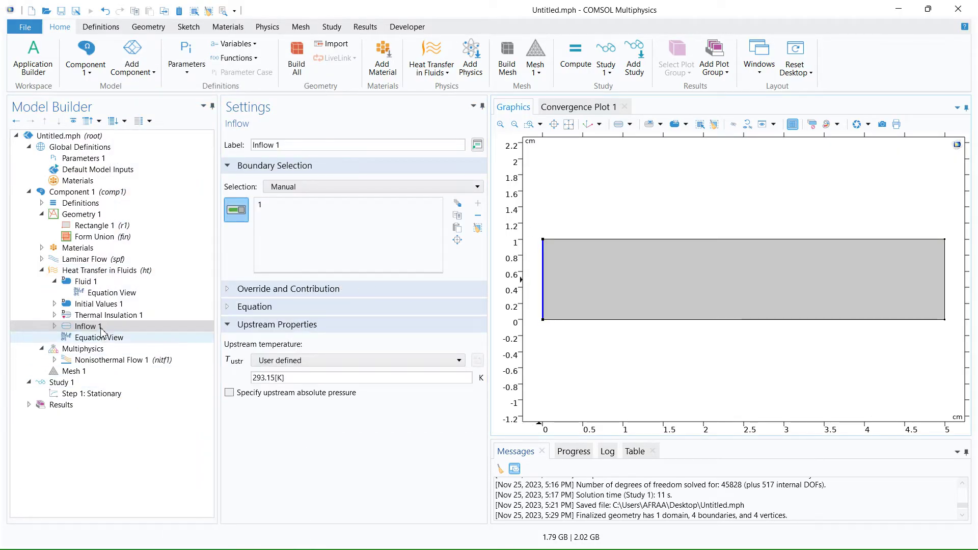
# Add a Heat Transfer in Fluids outflow condition on the rectangle's right edge
pyautogui.click(90, 272)
pyautogui.rightClick(90, 272)
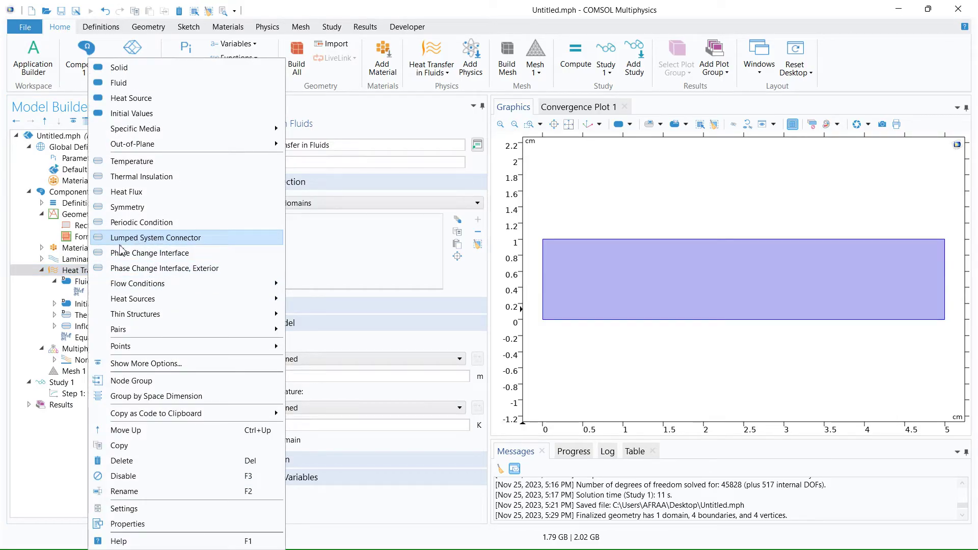
pyautogui.moveTo(246, 285)
pyautogui.click(319, 298)
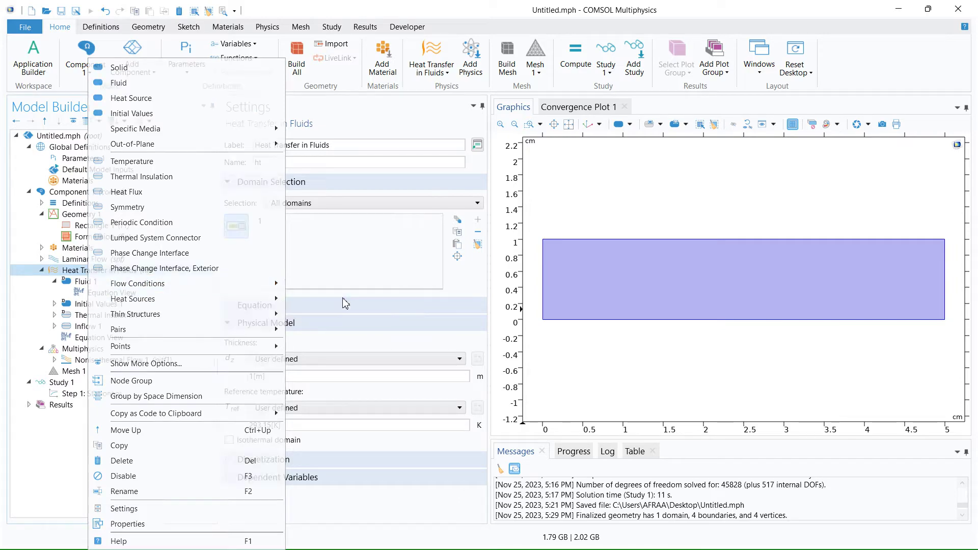
pyautogui.click(944, 301)
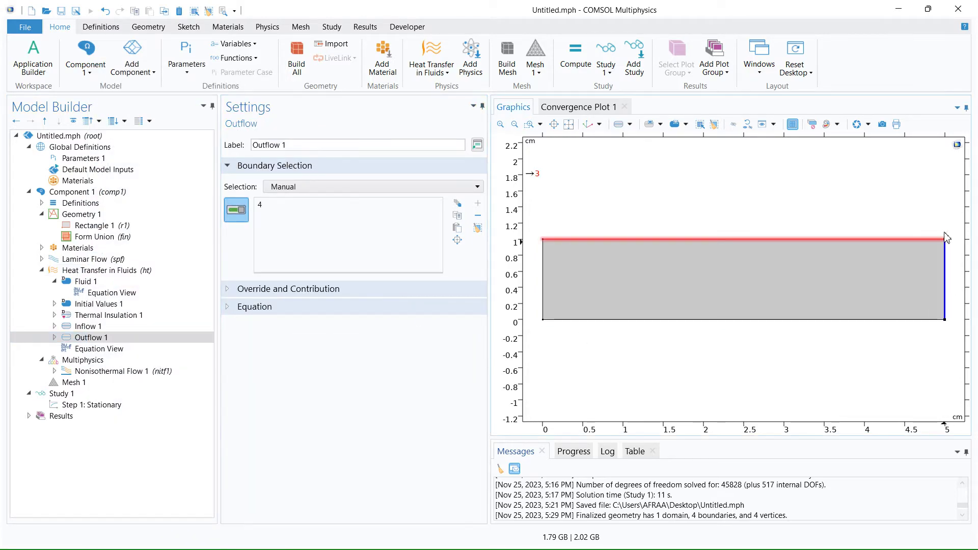
# Set the upstream temperature of the heat transfer inflow to 300 K and collapse the Fluid 1 node
pyautogui.click(86, 326)
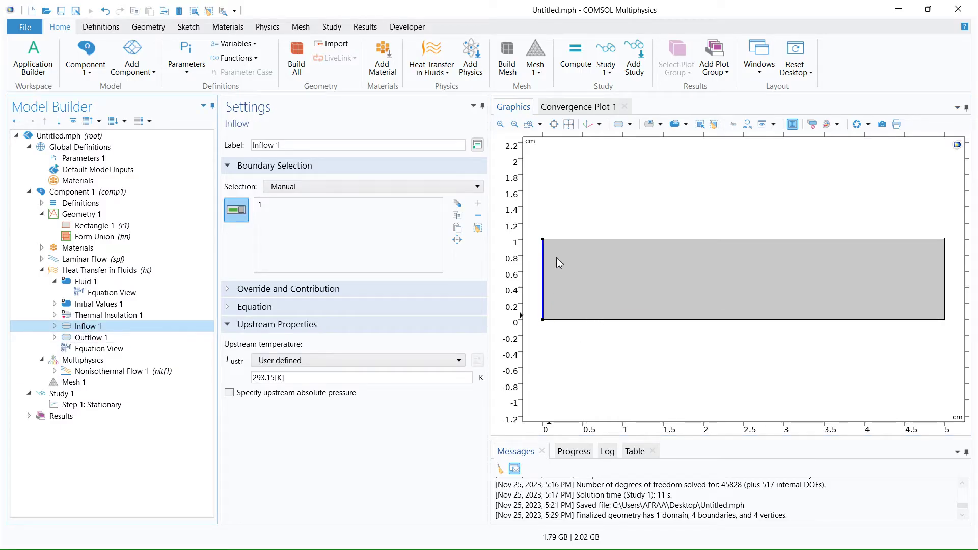
pyautogui.moveTo(307, 383); pyautogui.dragTo(242, 380)
pyautogui.write('300')
pyautogui.click(54, 281)
# Add a heat flux condition on the rectangle's top edge with a general inward heat flux of 1000 W/m²
pyautogui.click(117, 271)
pyautogui.rightClick(118, 271)
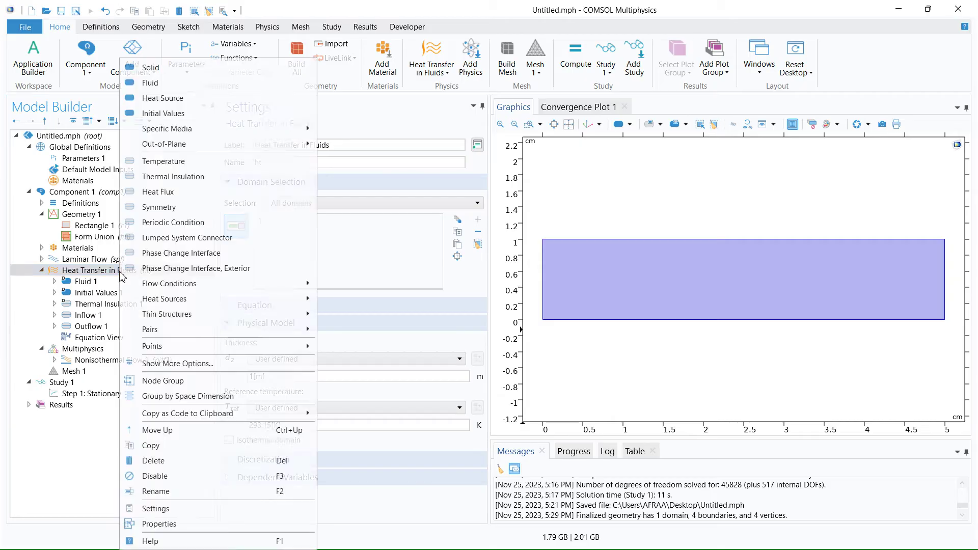
pyautogui.click(153, 191)
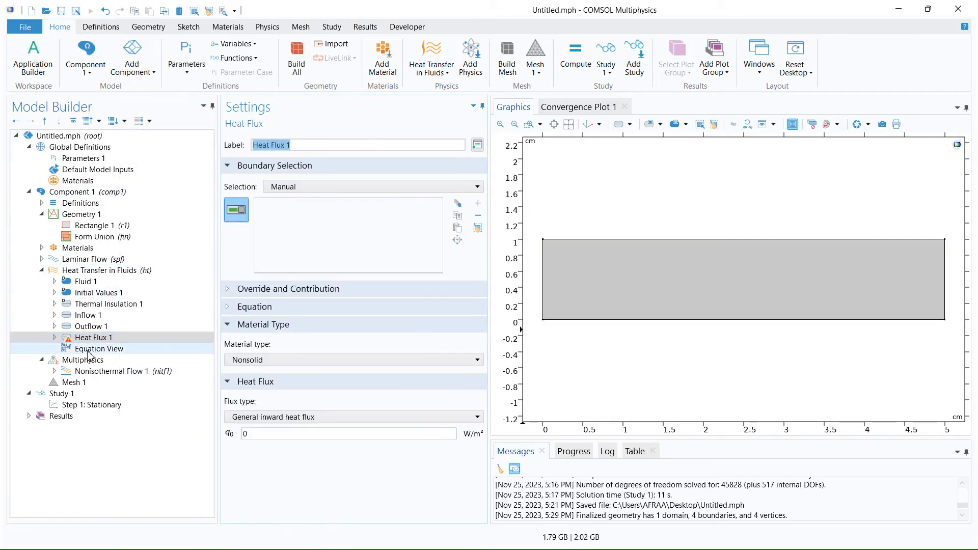
pyautogui.click(606, 241)
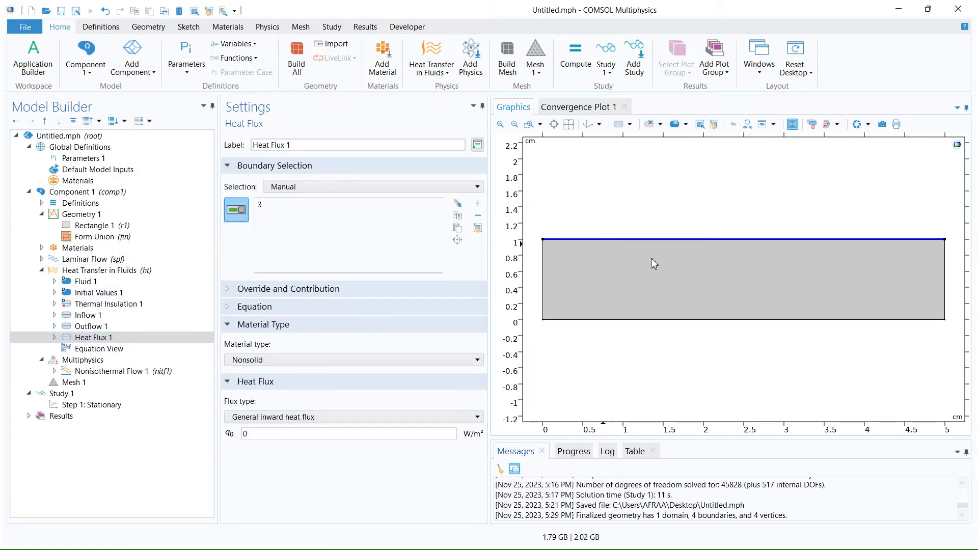
pyautogui.doubleClick(264, 437)
pyautogui.write('1000')
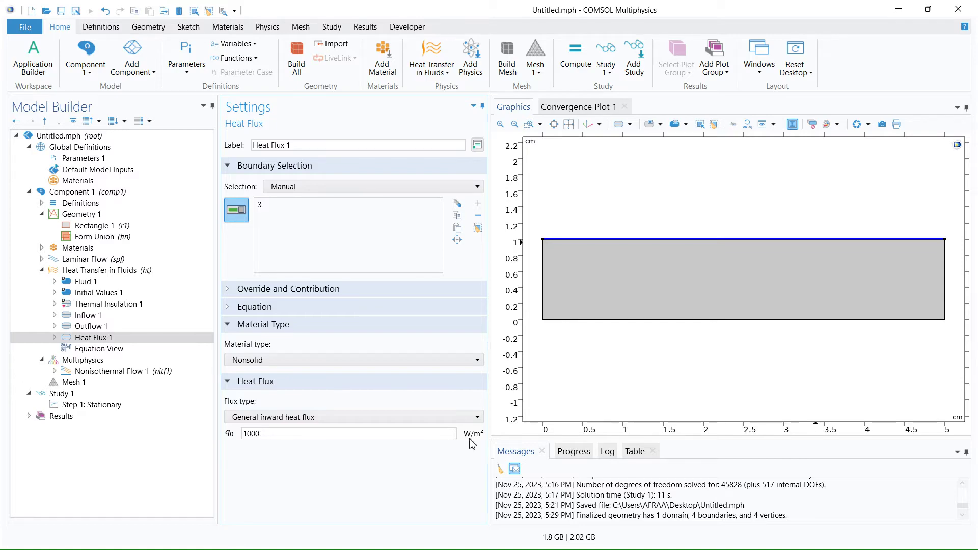
# Review the heat transfer inflow, outflow and heat flux conditions, and examine the Fluid 1 model inputs and material property settings
pyautogui.click(109, 329)
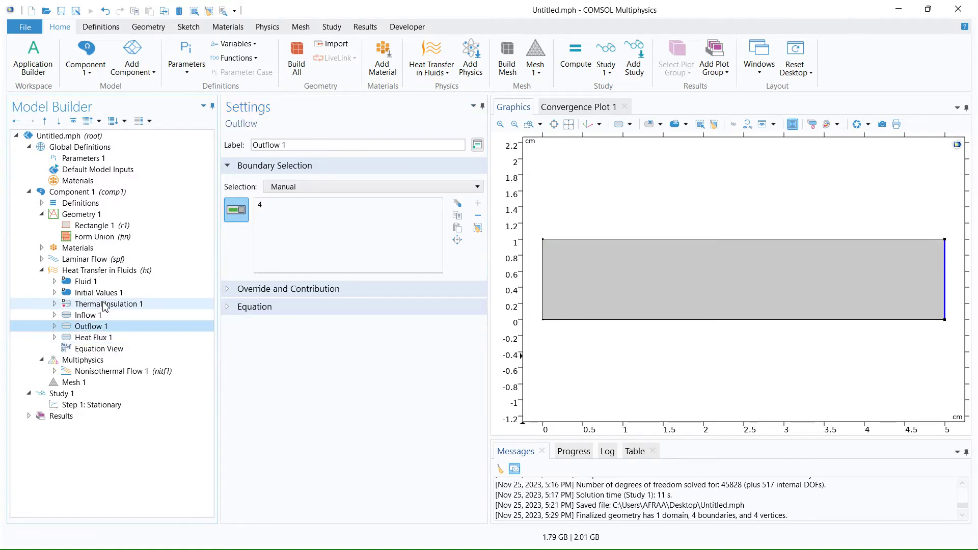
pyautogui.click(90, 336)
pyautogui.click(89, 315)
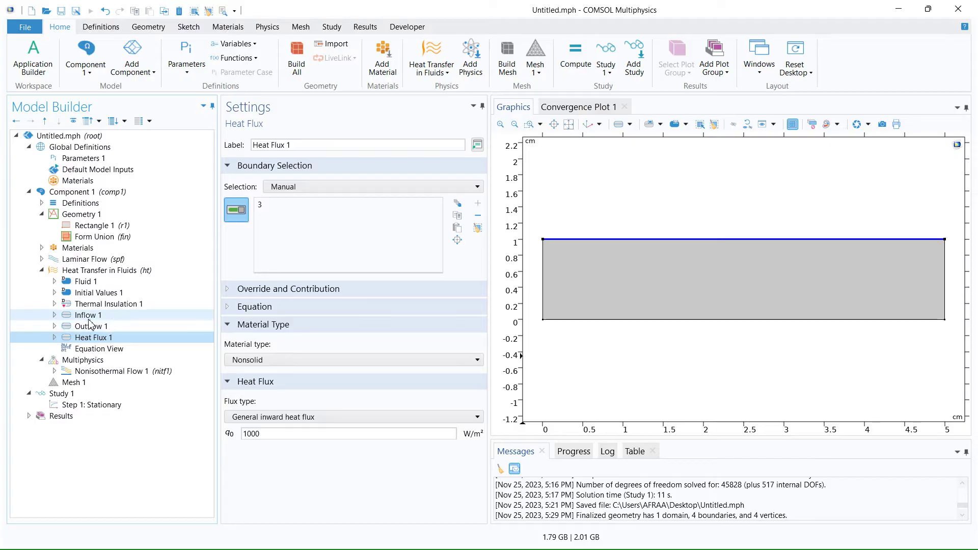
pyautogui.click(95, 326)
pyautogui.click(127, 338)
pyautogui.click(92, 282)
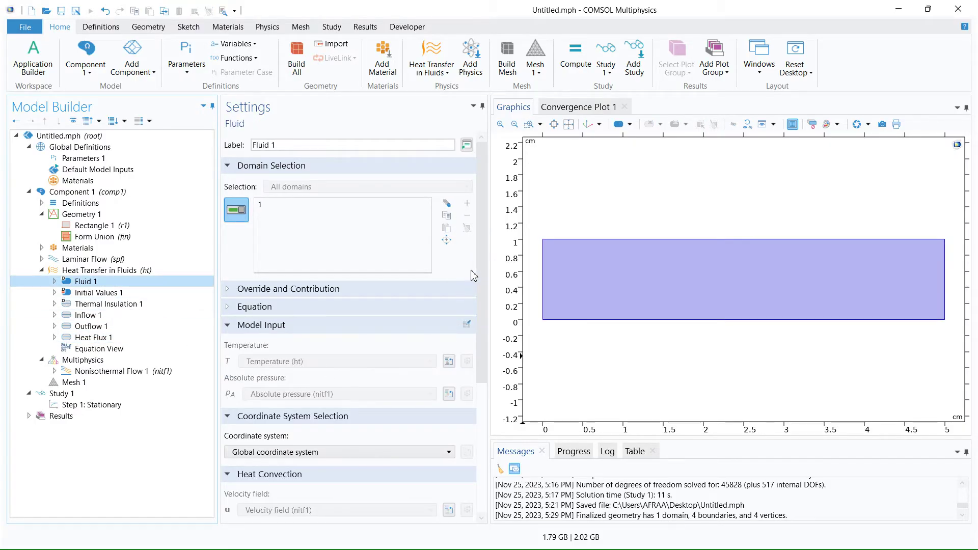
pyautogui.scroll(-5, 483, 257)
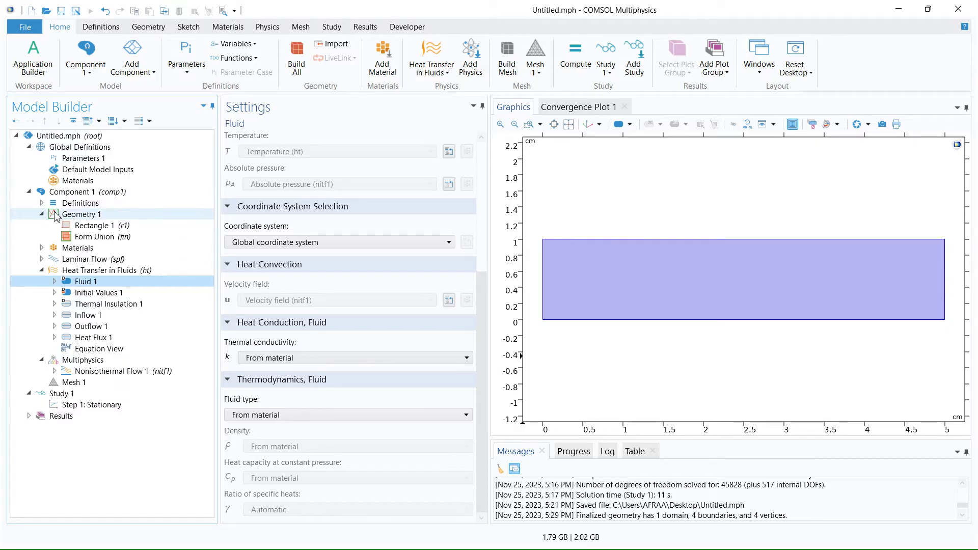
# Examine the boundaries, wall condition and equation of the Laminar Flow wall, then collapse the Laminar Flow node
pyautogui.click(42, 259)
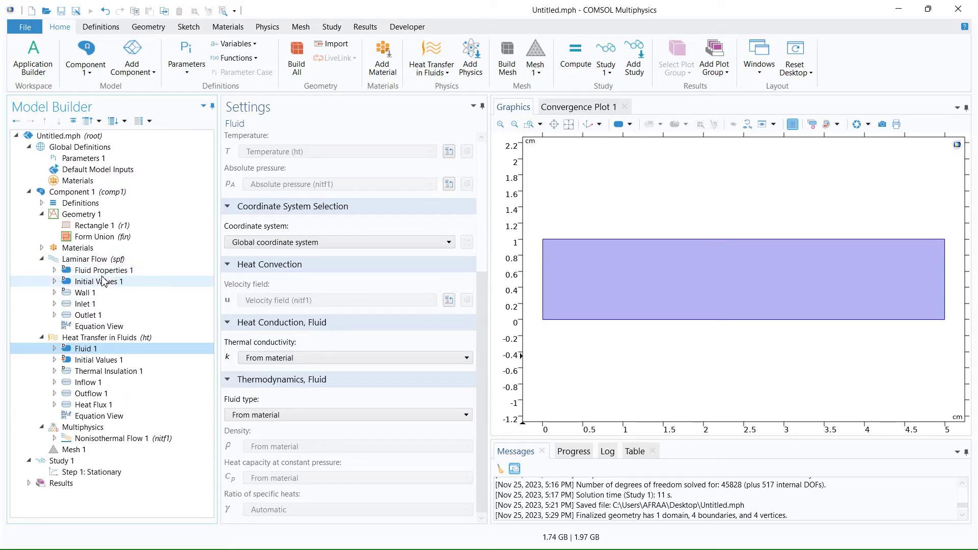
pyautogui.click(87, 293)
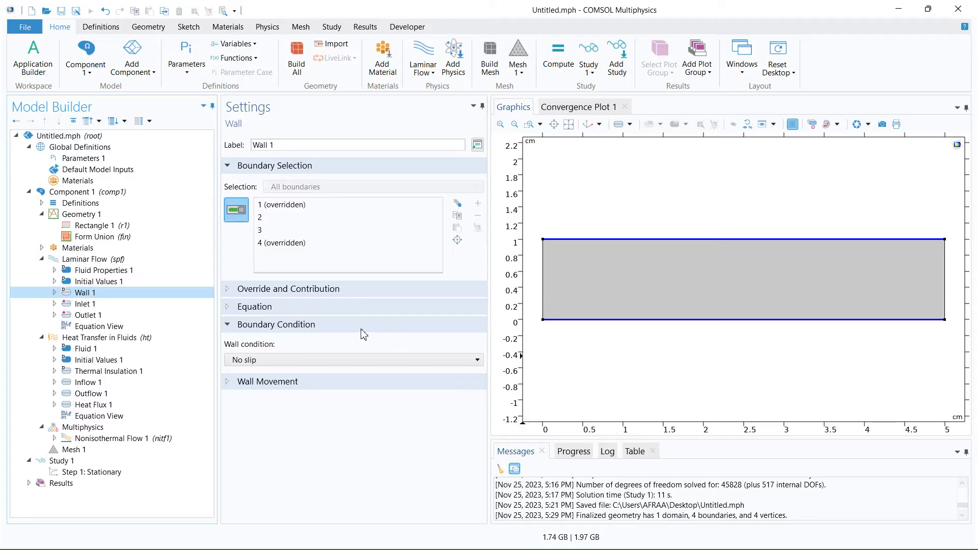
pyautogui.click(249, 307)
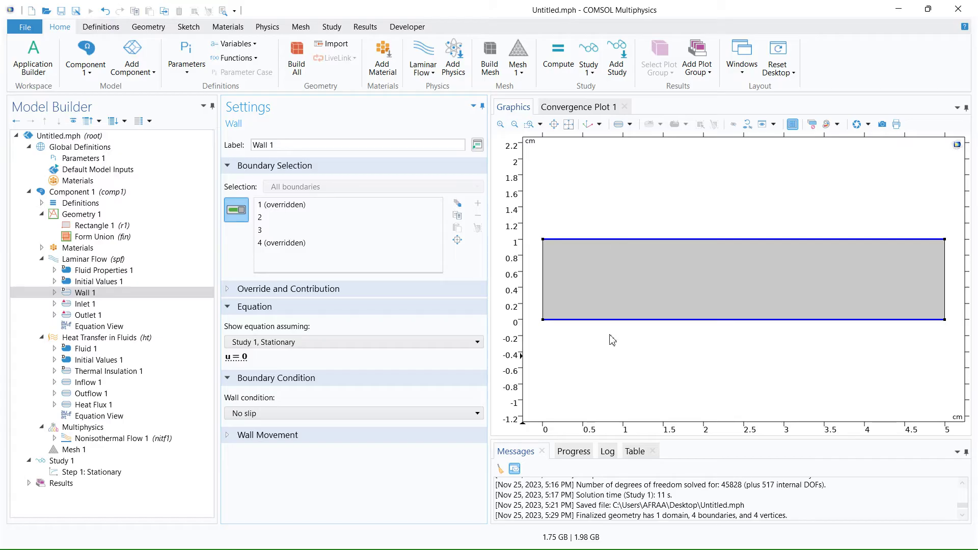
pyautogui.click(227, 306)
pyautogui.click(81, 260)
pyautogui.click(41, 258)
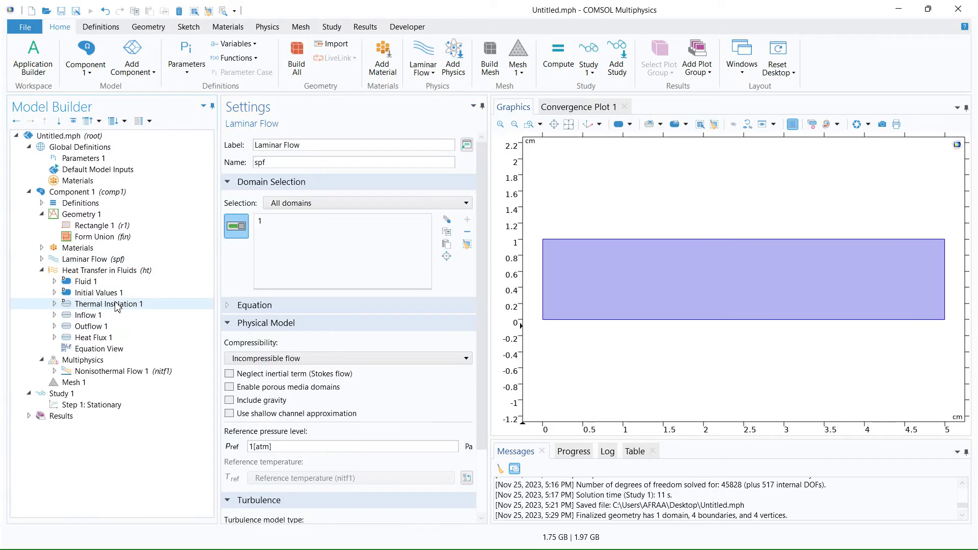
# Examine the heat transfer boundary conditions, including the equations for outflow, heat flux and thermal insulation, then collapse the Heat Transfer in Fluids node
pyautogui.click(101, 303)
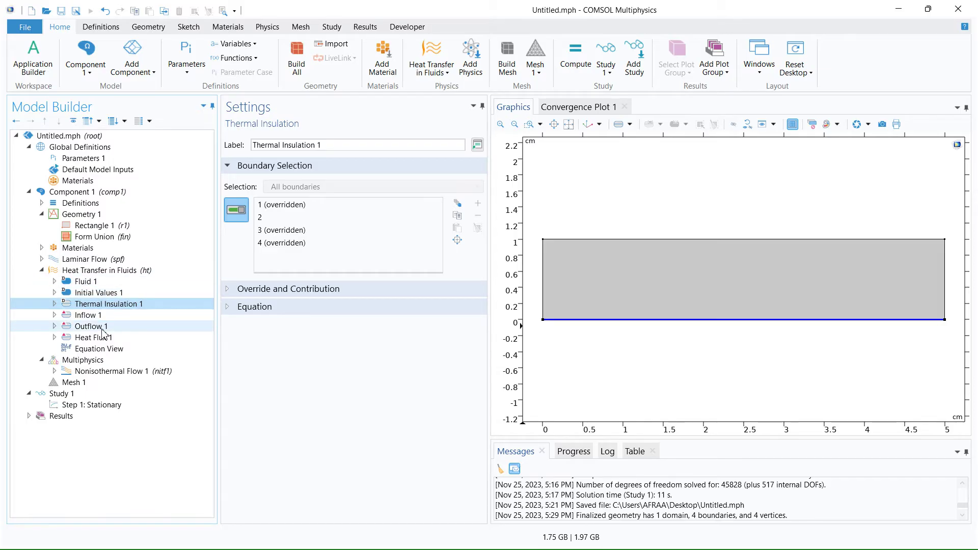
pyautogui.click(91, 315)
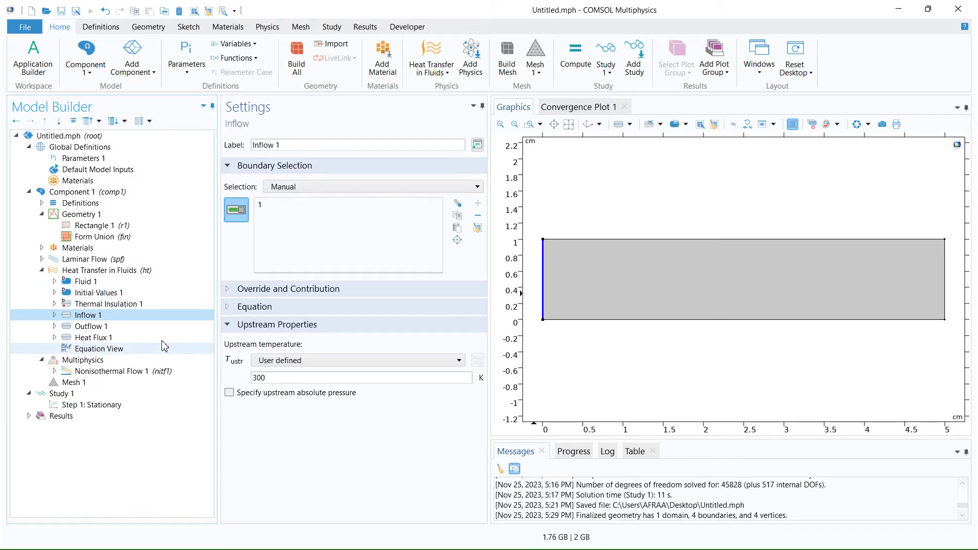
pyautogui.click(111, 329)
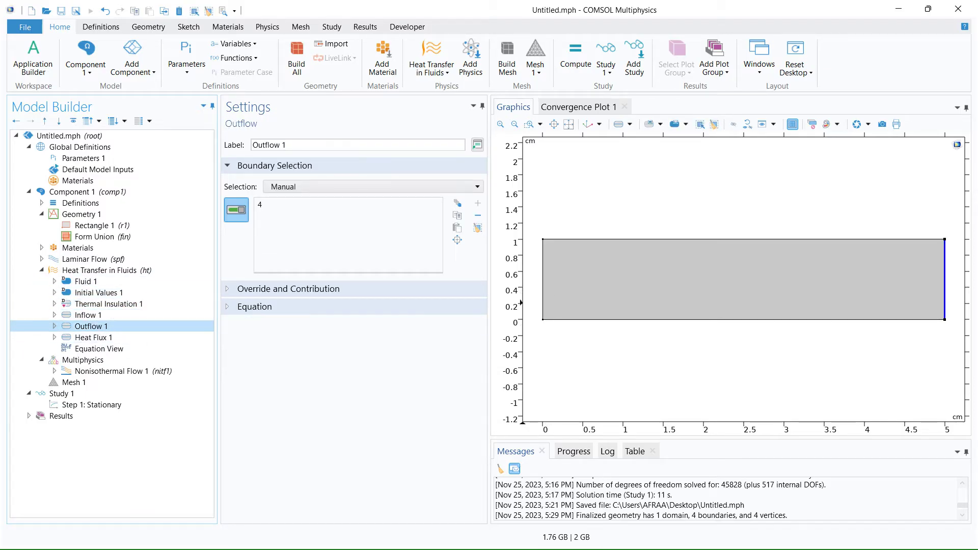
pyautogui.click(301, 308)
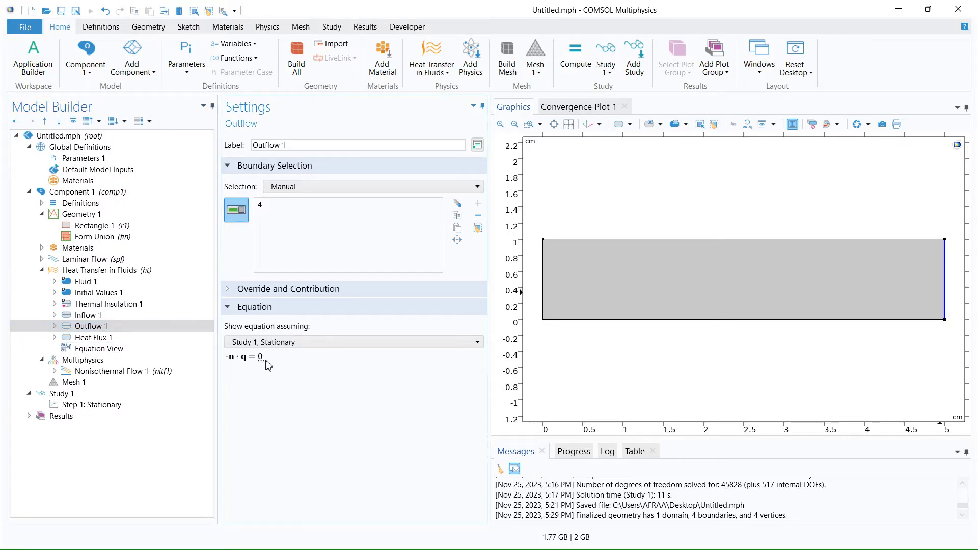
pyautogui.click(97, 337)
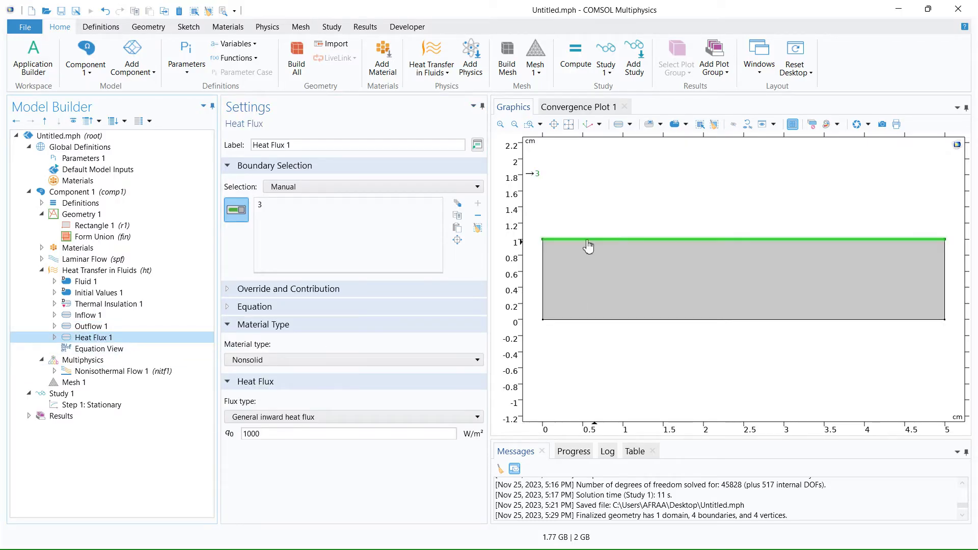
pyautogui.click(258, 307)
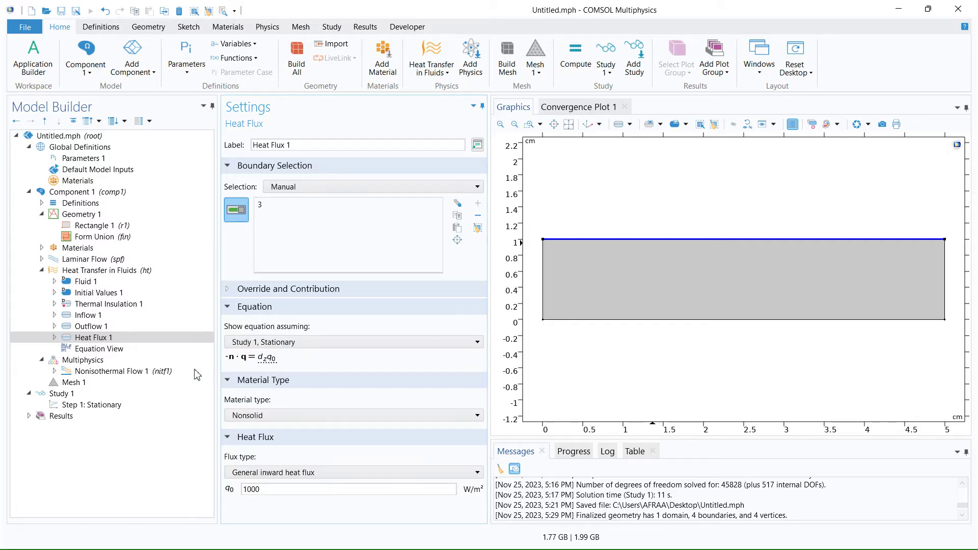
pyautogui.click(114, 304)
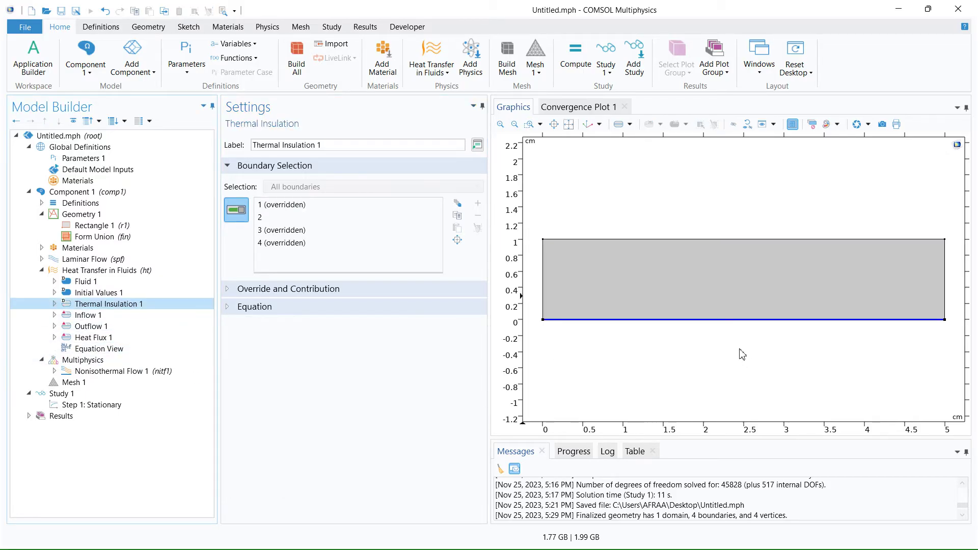
pyautogui.click(266, 308)
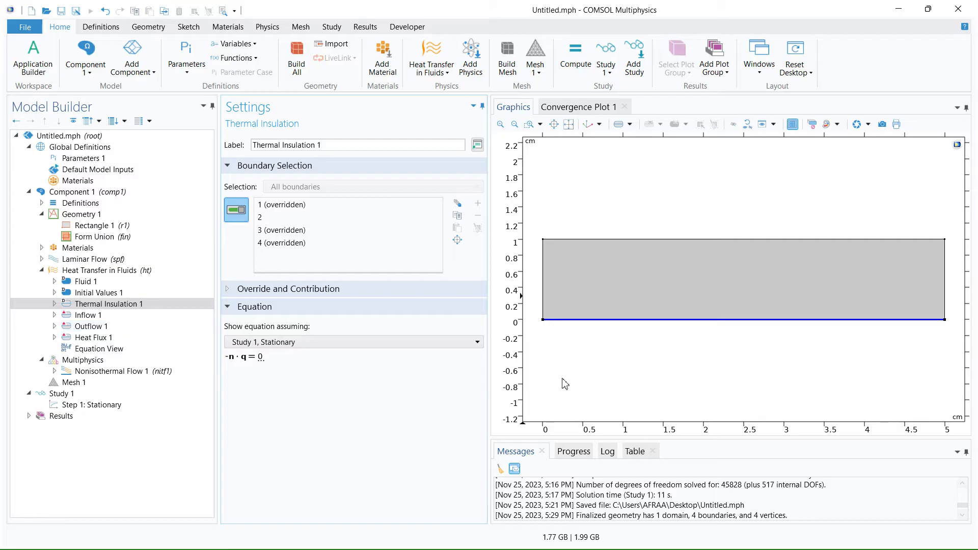
pyautogui.click(40, 271)
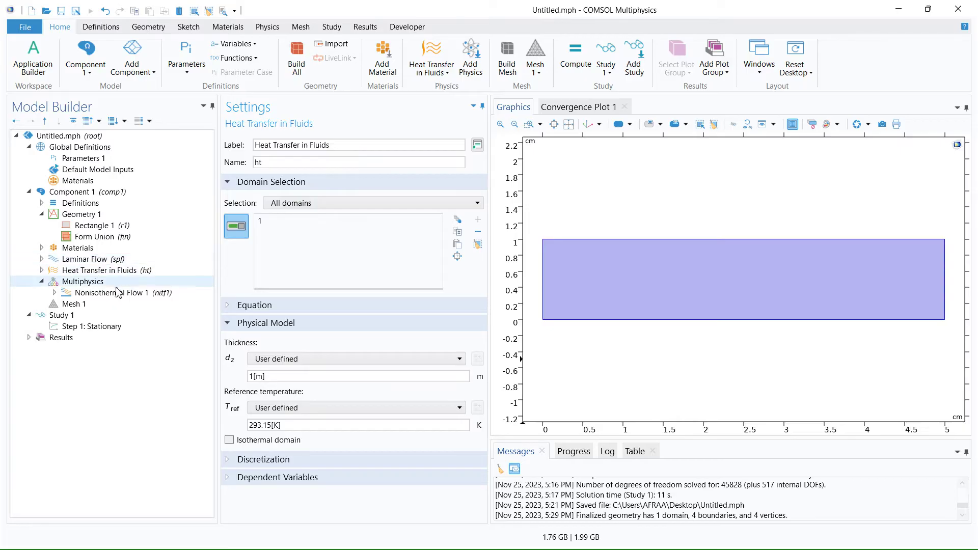
# Examine the Nonisothermal Flow coupling's interfaces, material properties and flow heating settings, and the governing heat equation of Fluid 1
pyautogui.click(79, 296)
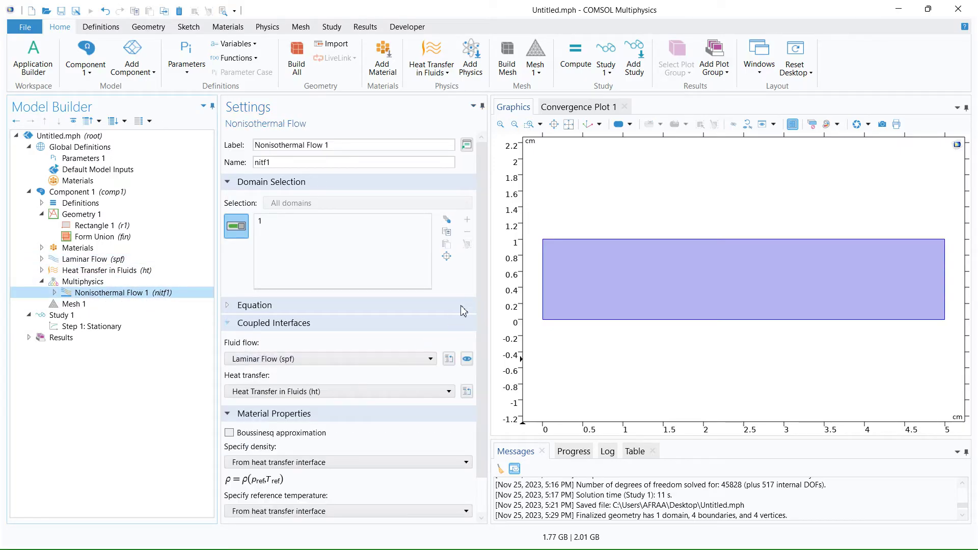
pyautogui.scroll(-2, 481, 335)
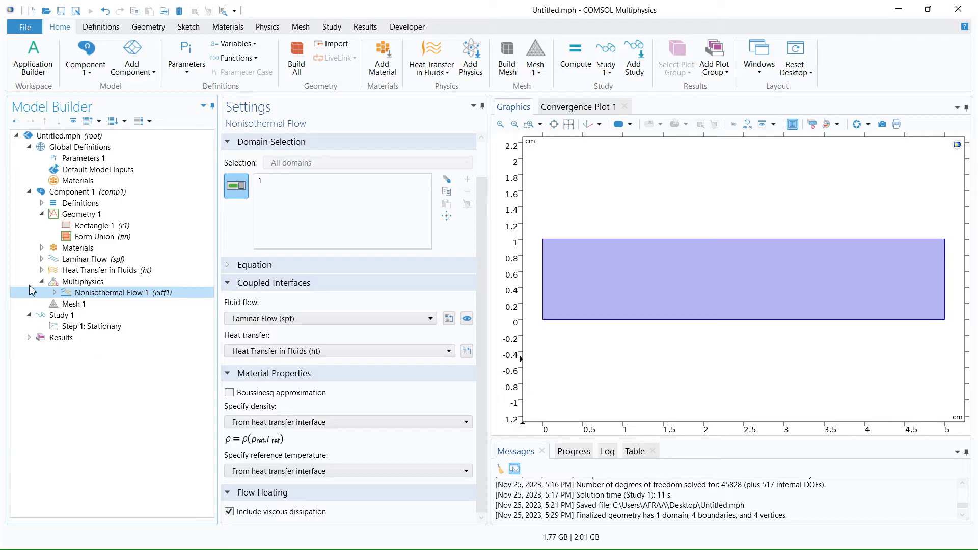
pyautogui.click(42, 270)
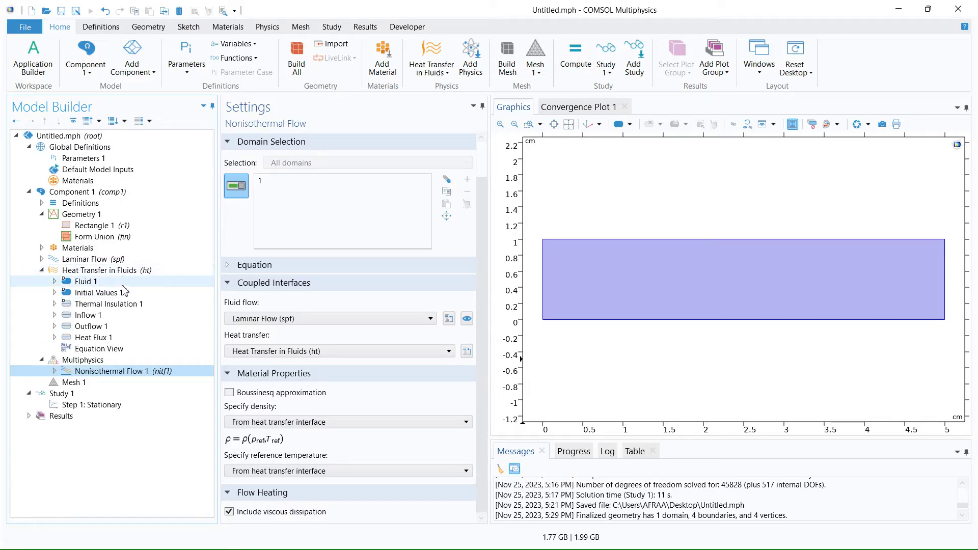
pyautogui.click(119, 282)
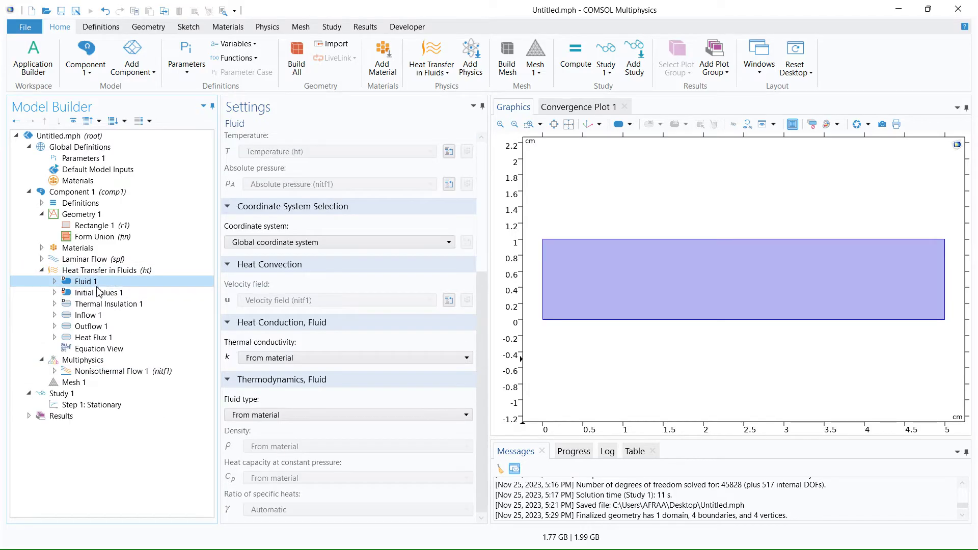
pyautogui.scroll(3, 240, 242)
pyautogui.click(256, 190)
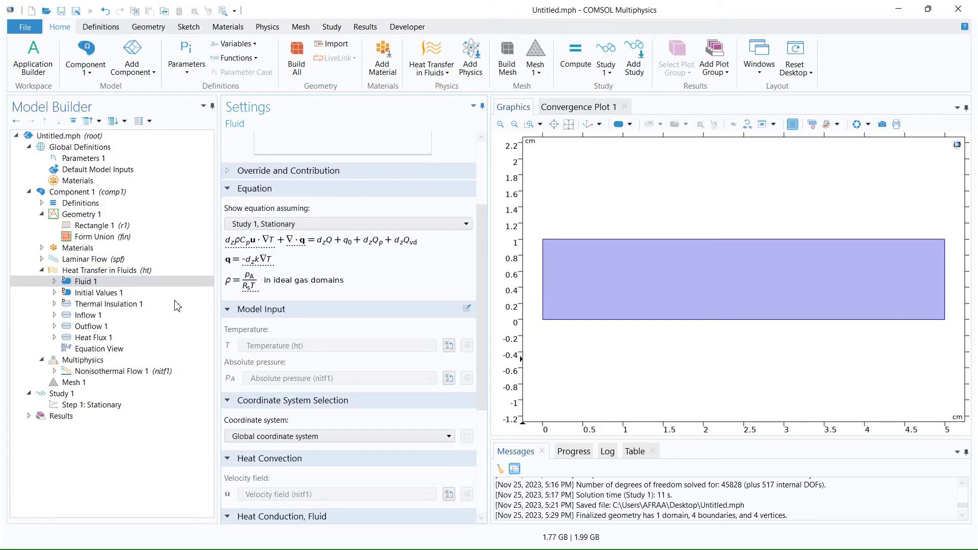
pyautogui.click(127, 371)
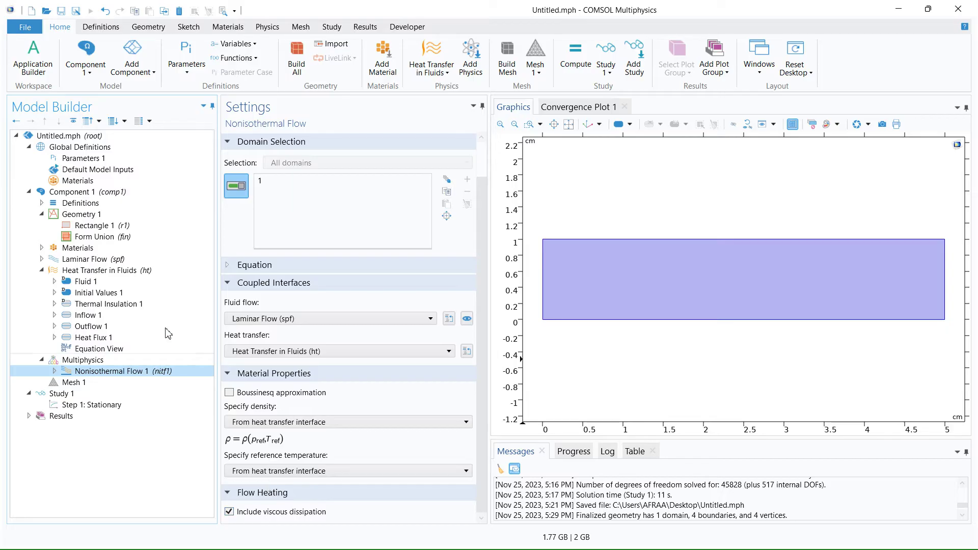
# Compare the governing heat equation of Fluid 1 with the Nonisothermal Flow coupling's density and viscous dissipation settings
pyautogui.click(111, 283)
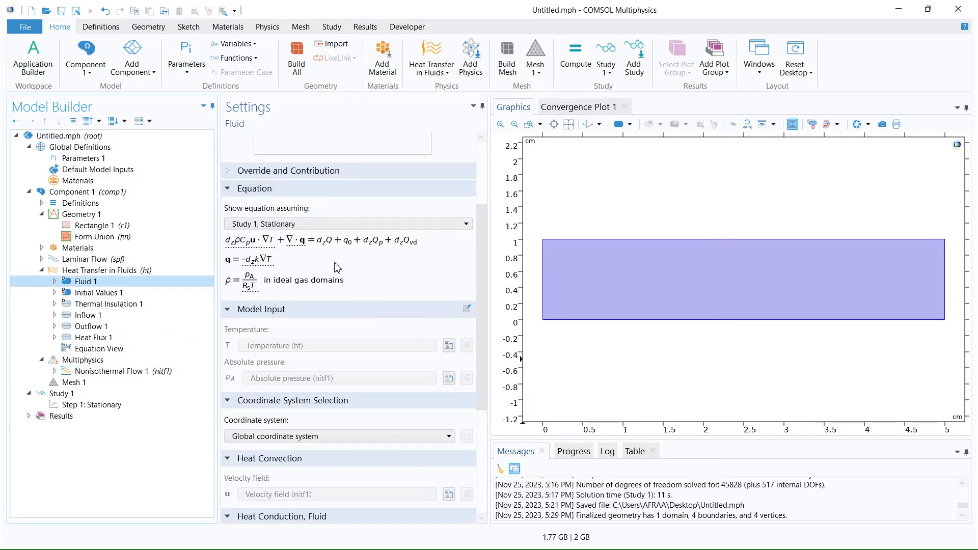
pyautogui.click(80, 373)
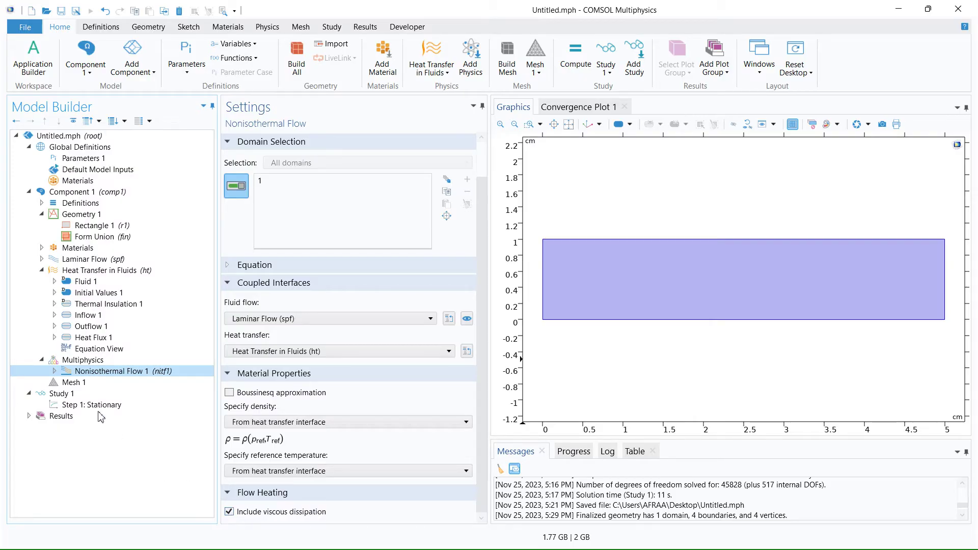
# Build the physics-controlled mesh for the channel and compute the stationary study
pyautogui.click(93, 385)
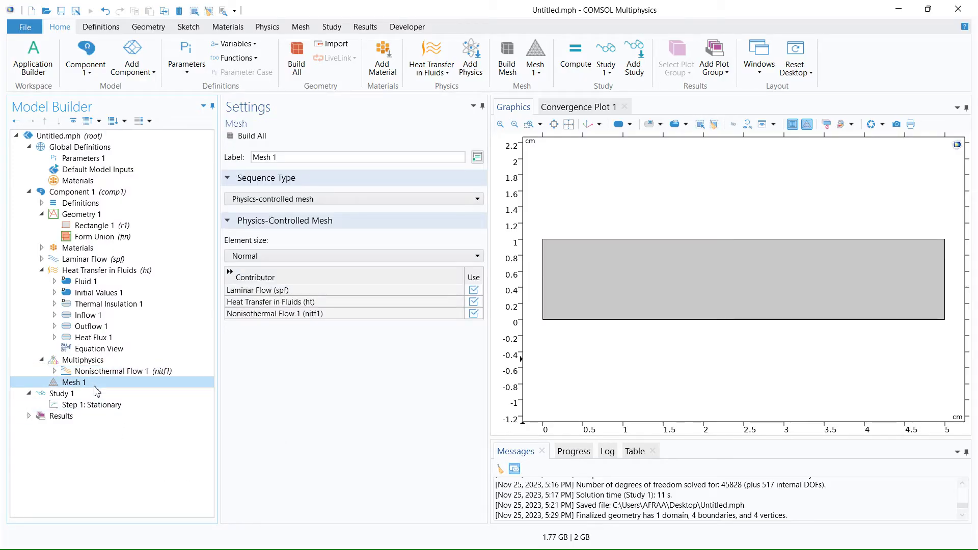
pyautogui.click(238, 136)
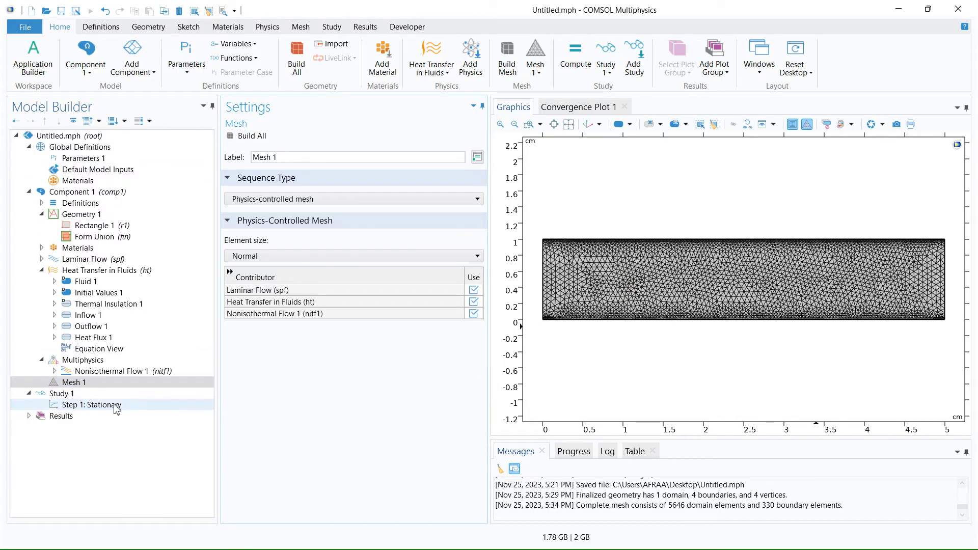
pyautogui.click(92, 406)
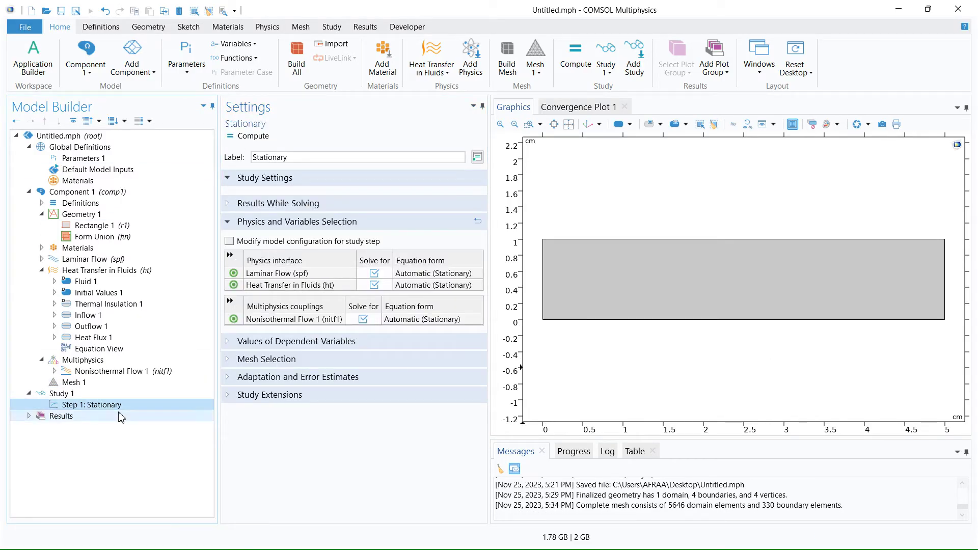
pyautogui.click(247, 136)
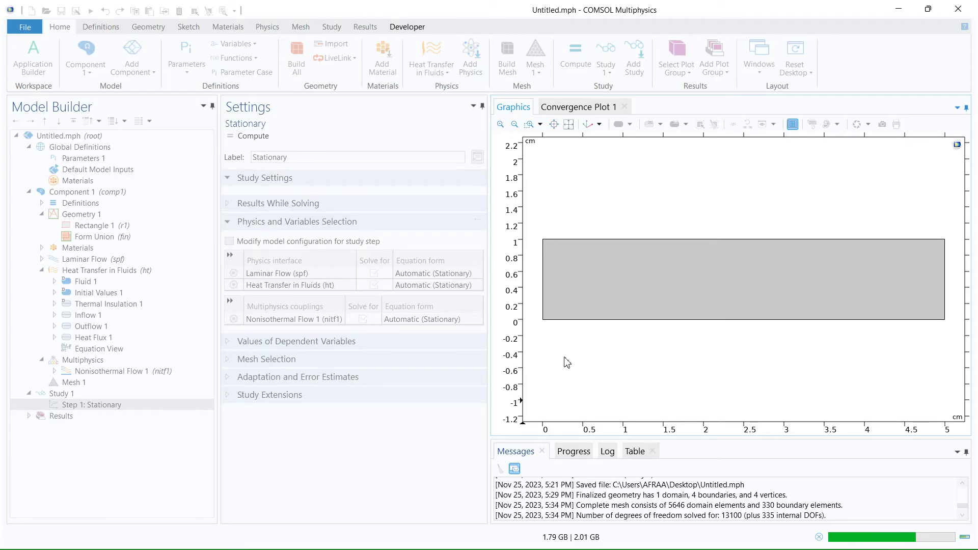
# Check the segregated solver's convergence plot, then display the velocity magnitude plot
pyautogui.click(566, 108)
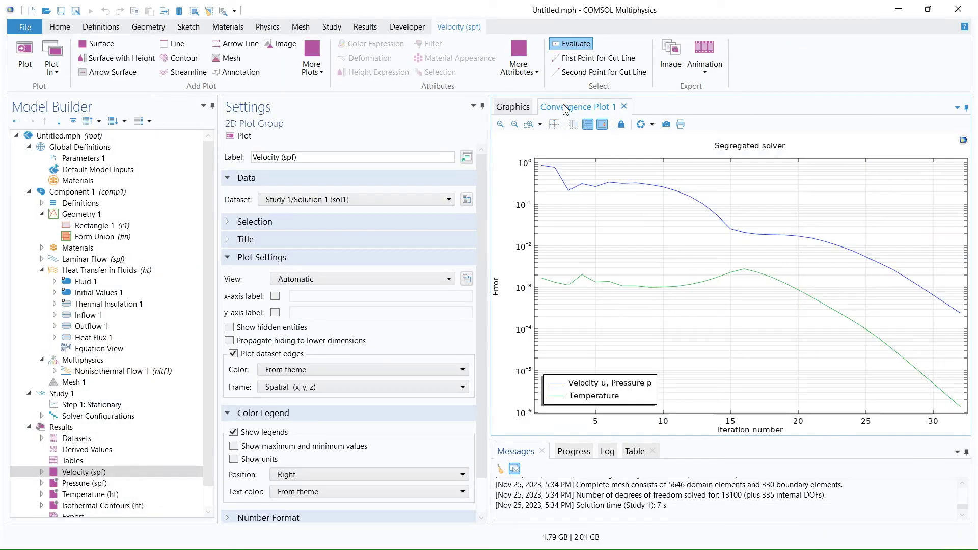
pyautogui.scroll(-1, 147, 467)
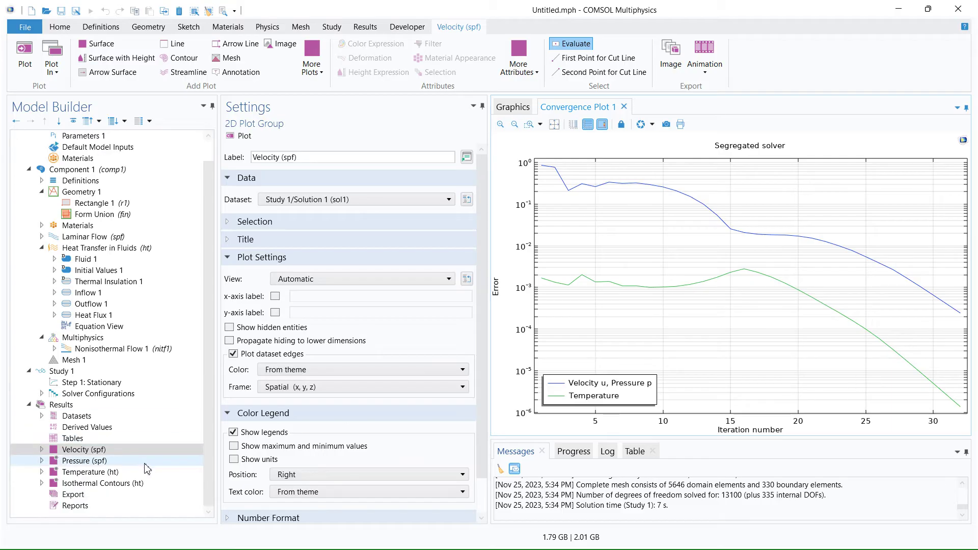
pyautogui.click(77, 461)
pyautogui.click(63, 451)
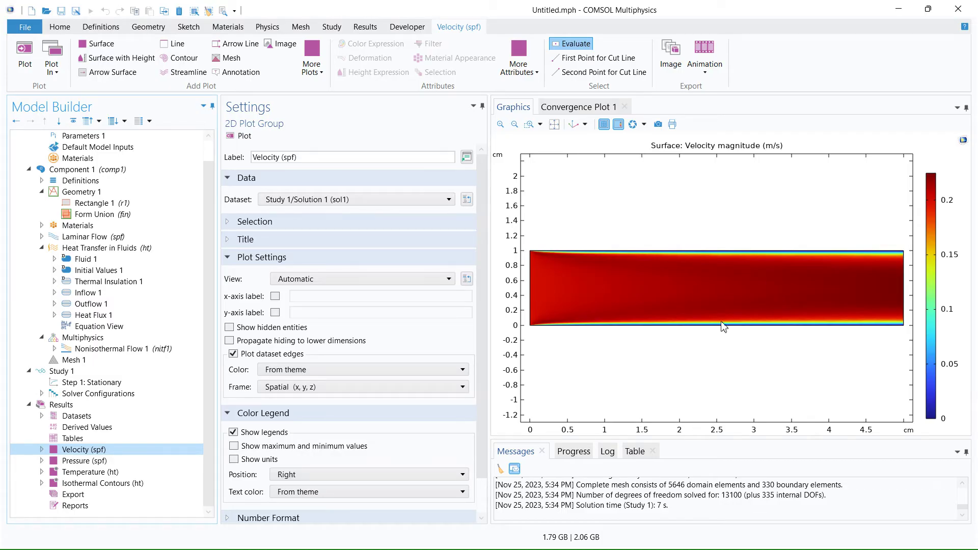
# Examine the velocity boundary layers along the channel's upper and lower walls, then view the pressure contour plot
pyautogui.click(529, 124)
pyautogui.moveTo(604, 243); pyautogui.dragTo(631, 279)
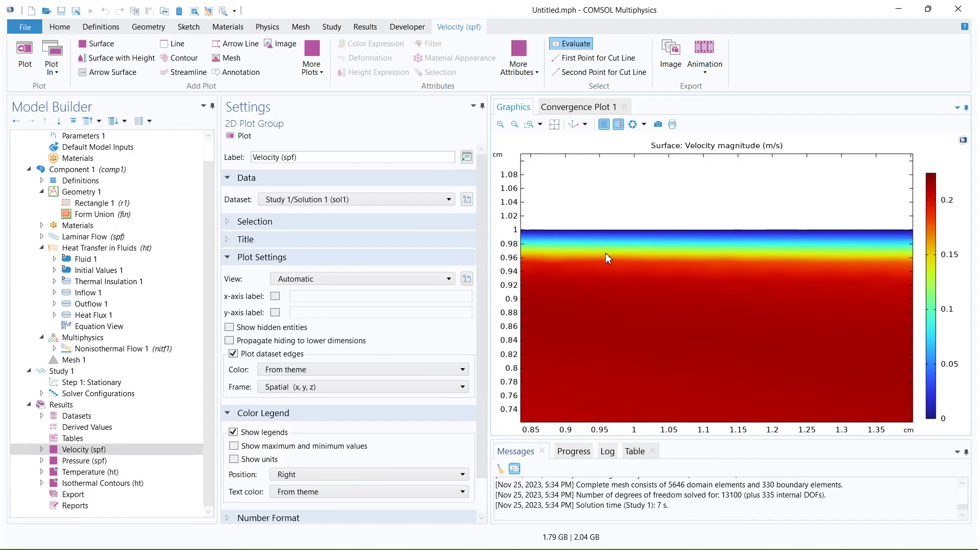
pyautogui.click(554, 124)
pyautogui.click(529, 124)
pyautogui.moveTo(677, 306); pyautogui.dragTo(664, 344)
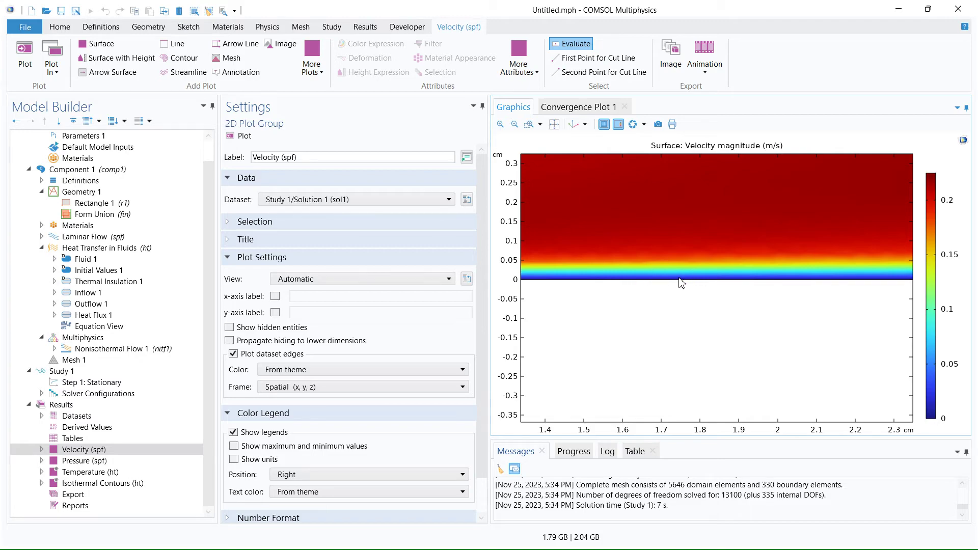
pyautogui.click(554, 124)
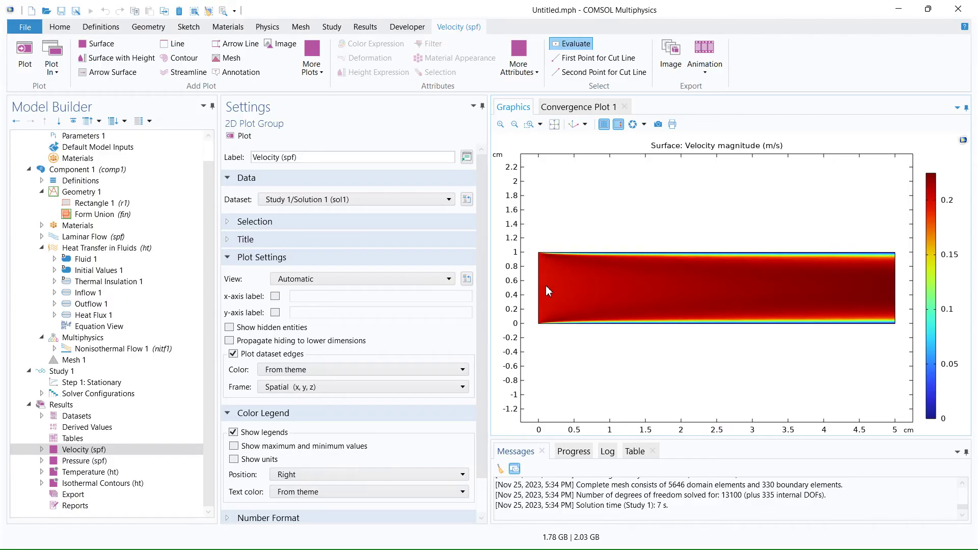
pyautogui.click(112, 461)
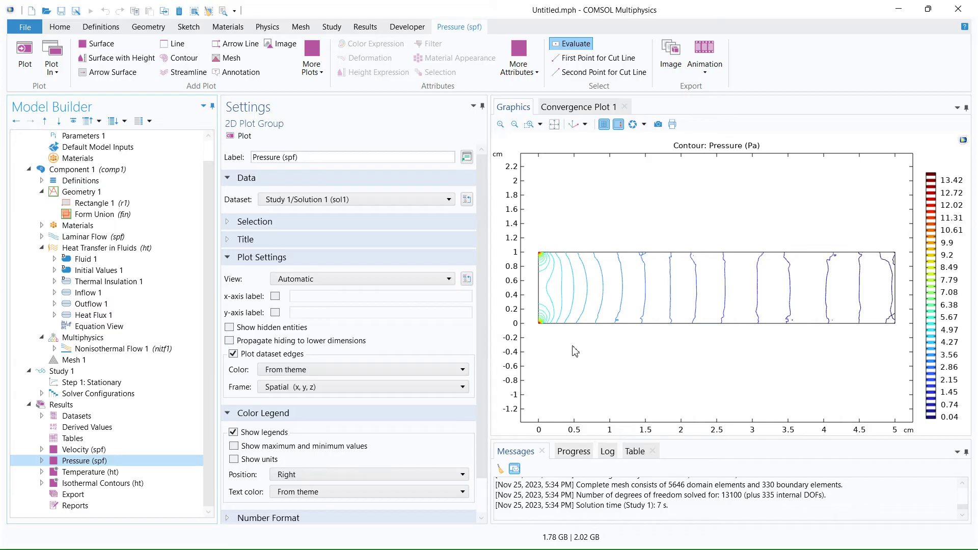
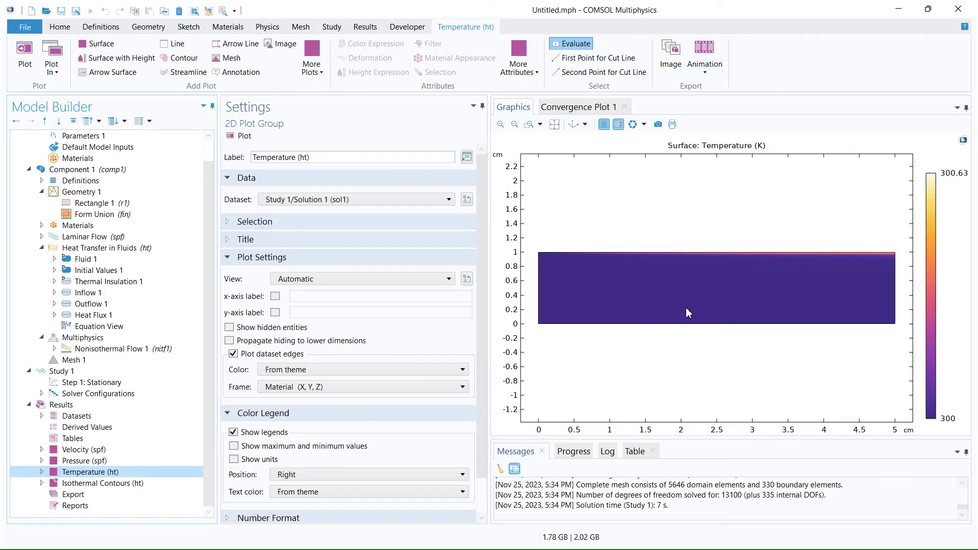
# Set the general inward heat flux on the upper wall to 10000 W/m² and recompute the stationary study
pyautogui.click(115, 315)
pyautogui.click(292, 511)
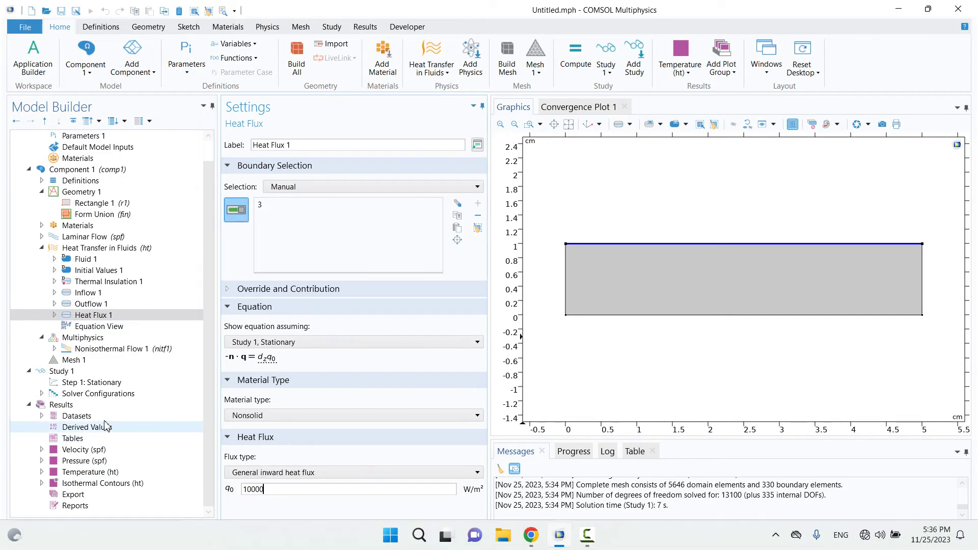
pyautogui.click(103, 383)
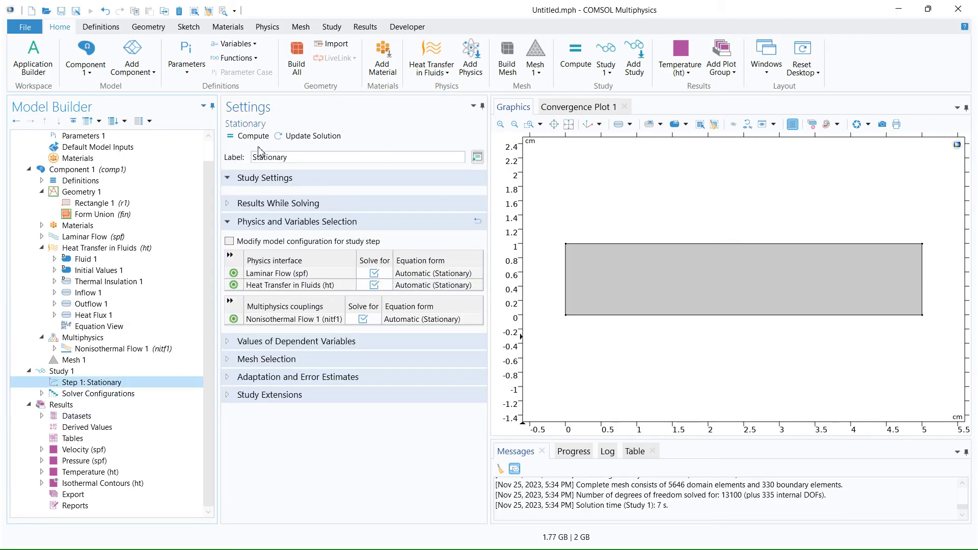
pyautogui.click(251, 136)
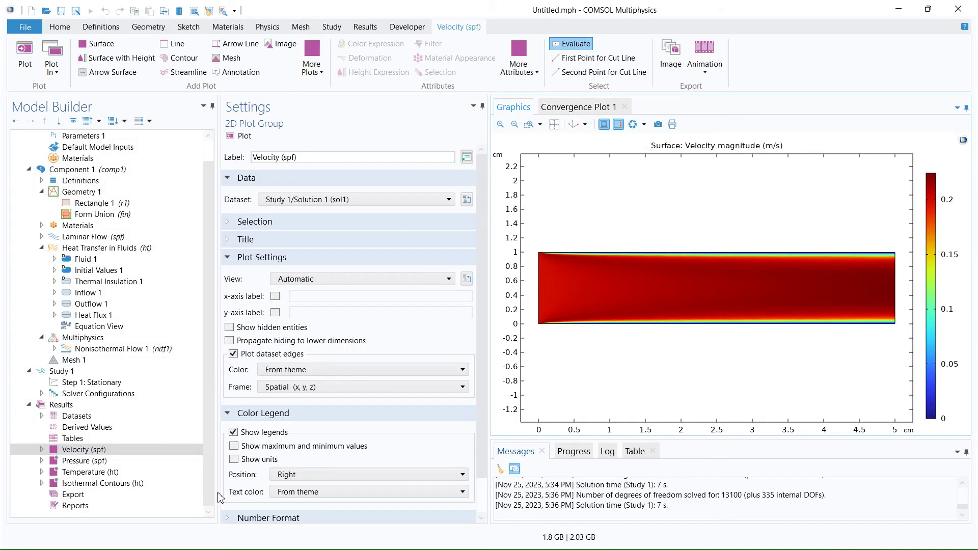
# Examine the temperature plot near the heated upper wall around x = 2 cm and evaluate the temperature at two points there
pyautogui.click(114, 473)
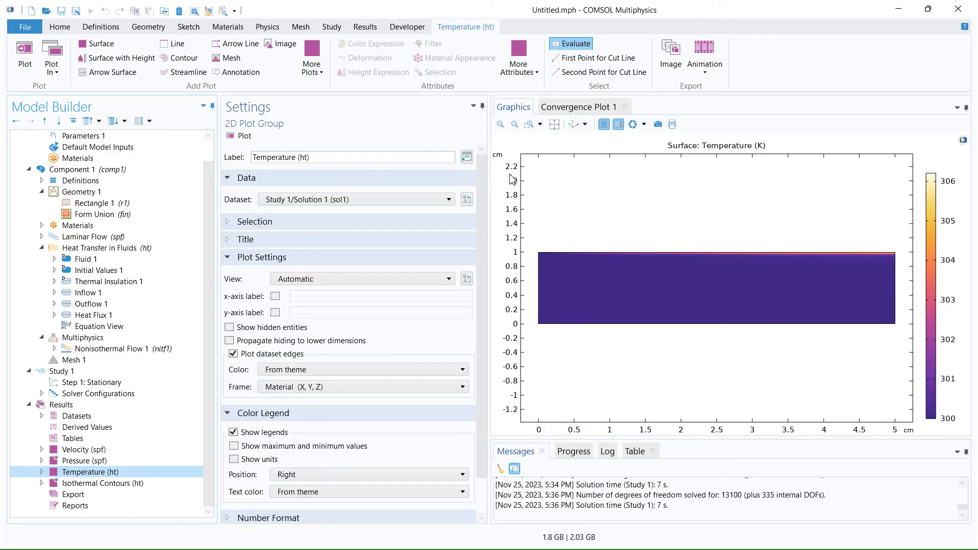
pyautogui.click(529, 125)
pyautogui.moveTo(668, 243); pyautogui.dragTo(695, 264)
pyautogui.click(636, 301)
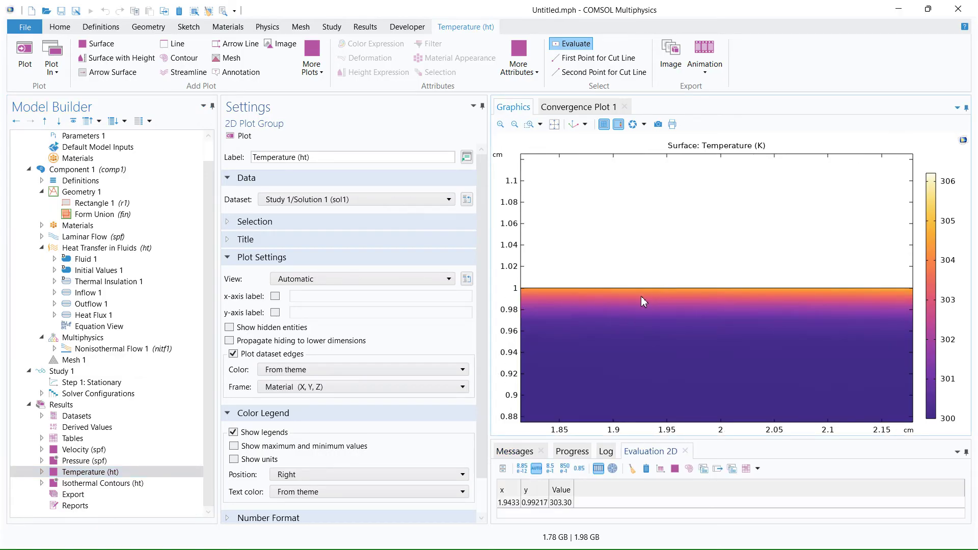
pyautogui.click(658, 310)
pyautogui.click(554, 124)
# Examine the thermal boundary layer at the upper wall farther downstream, around x = 3.25 cm, then restore the full channel view
pyautogui.click(529, 124)
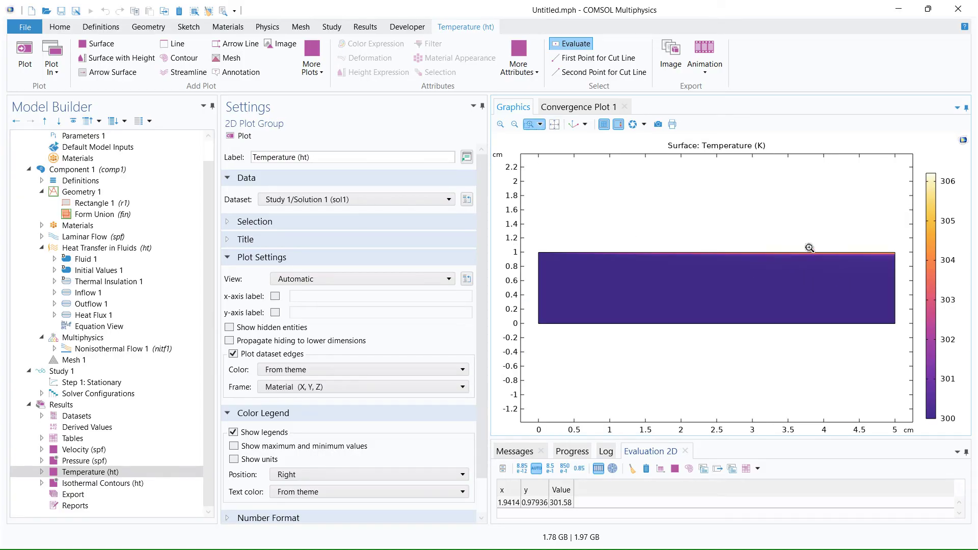
pyautogui.moveTo(762, 249); pyautogui.dragTo(785, 263)
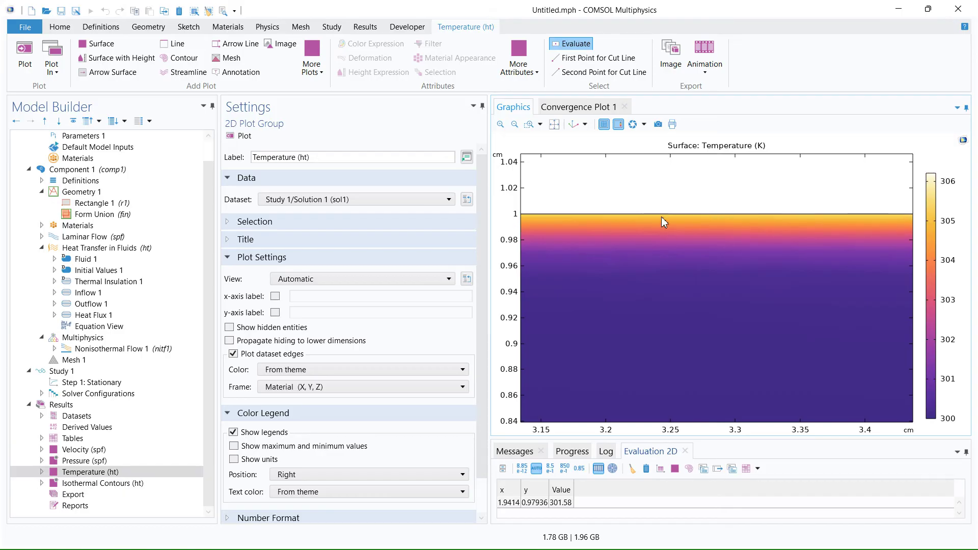
pyautogui.click(554, 125)
# Create a 1D plot group containing a line graph along the channel's upper boundary, boundary 3
pyautogui.click(77, 405)
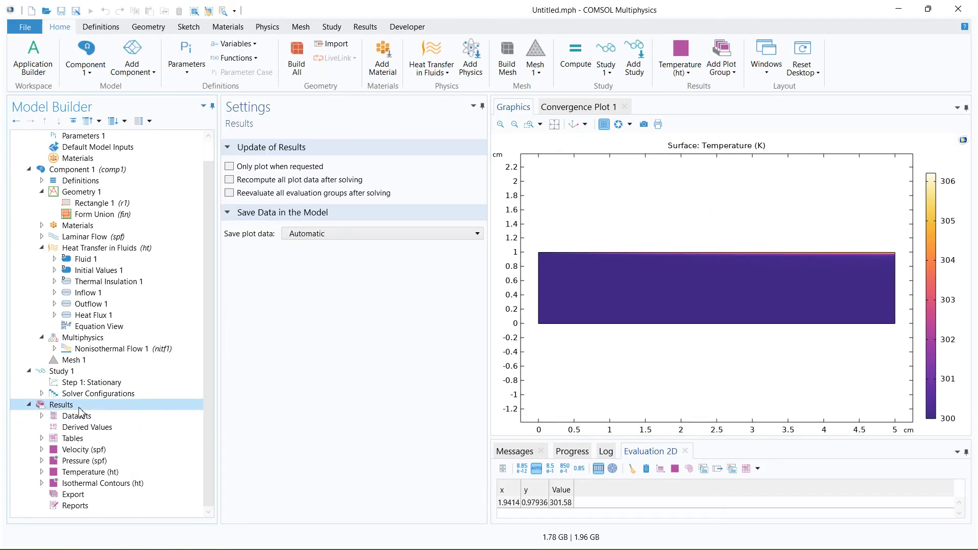
pyautogui.rightClick(57, 410)
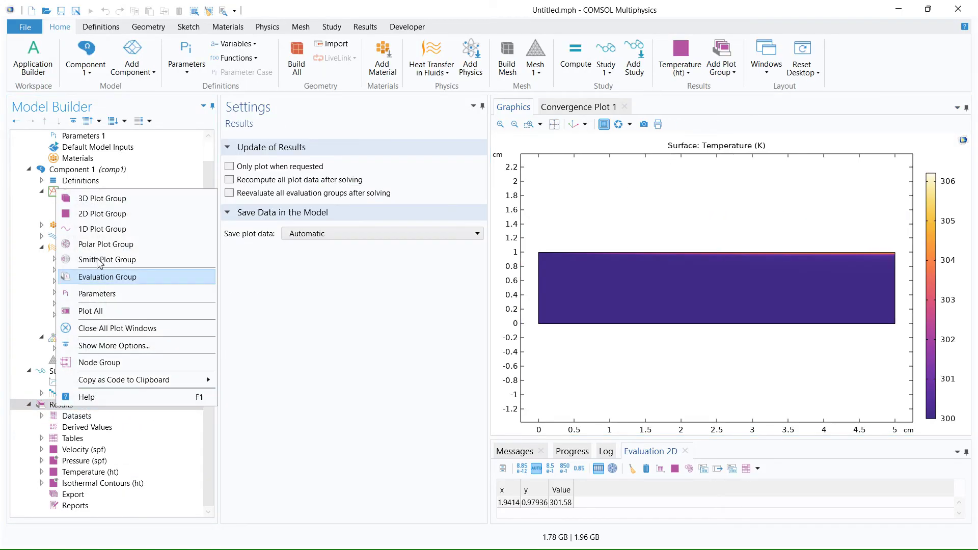
pyautogui.click(105, 229)
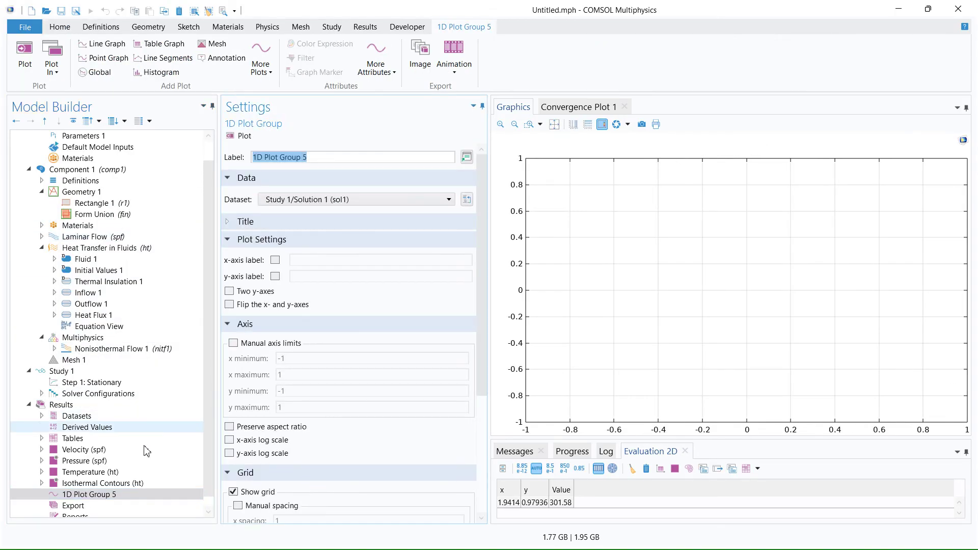
pyautogui.rightClick(120, 495)
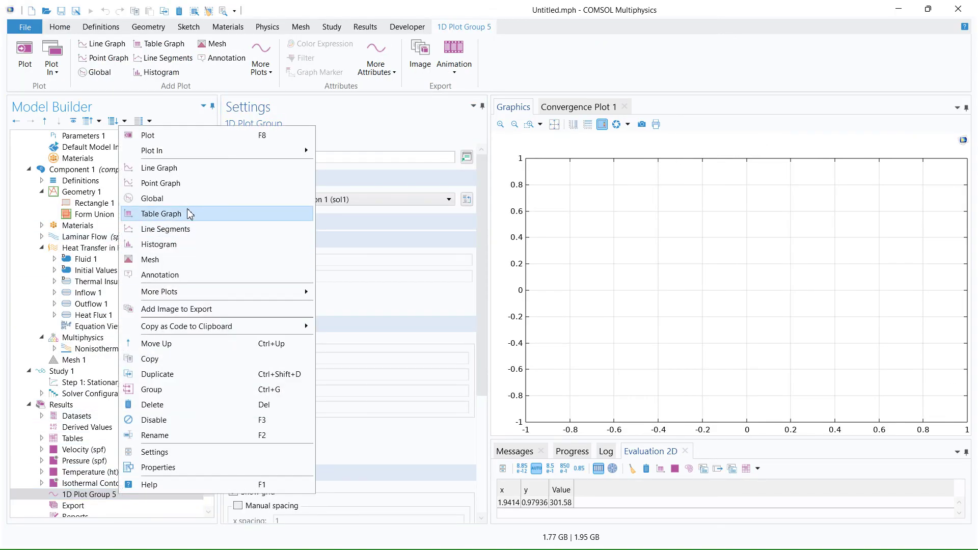
pyautogui.click(159, 168)
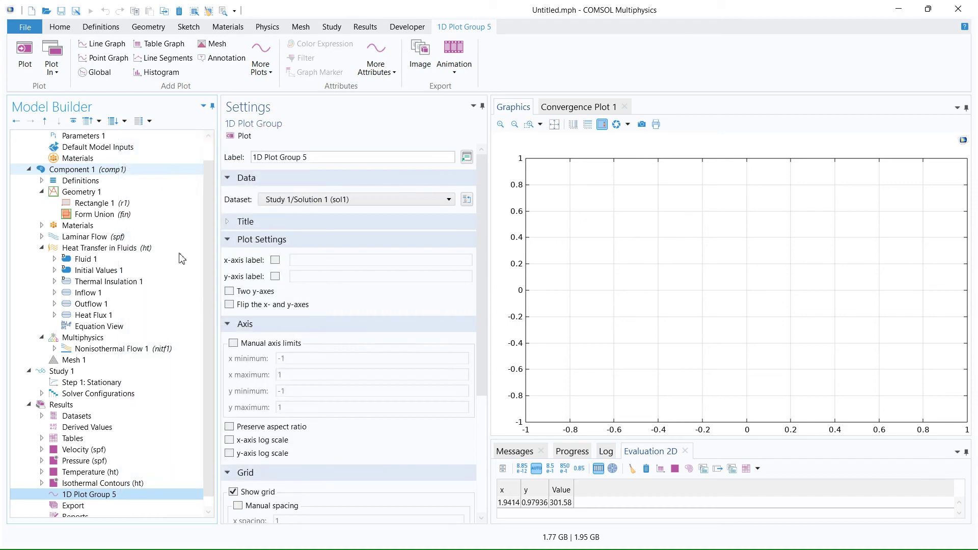
pyautogui.click(649, 245)
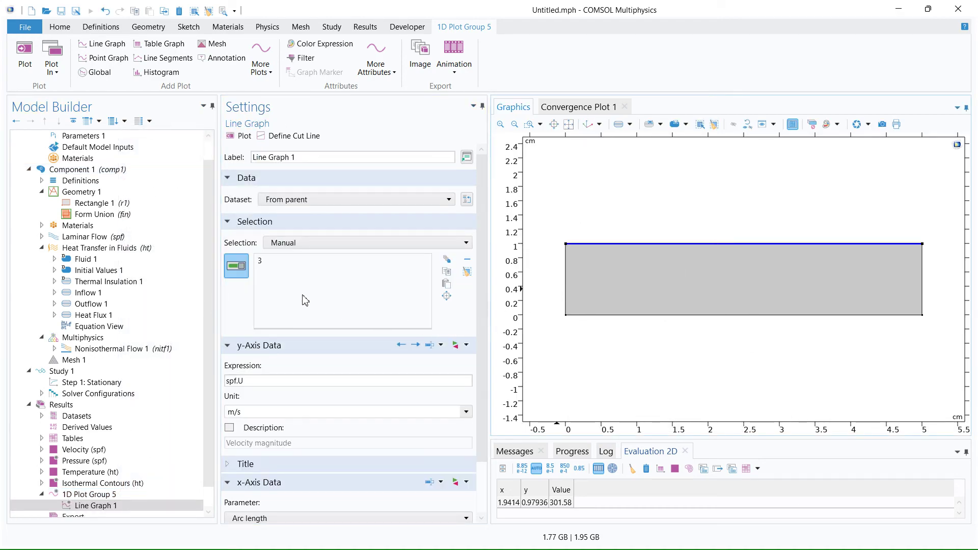
# Set the line graph's y-axis expression to T and plot the wall temperature against arc length
pyautogui.tripleClick(277, 378)
pyautogui.write('t')
pyautogui.press('capslock')
pyautogui.write('T')
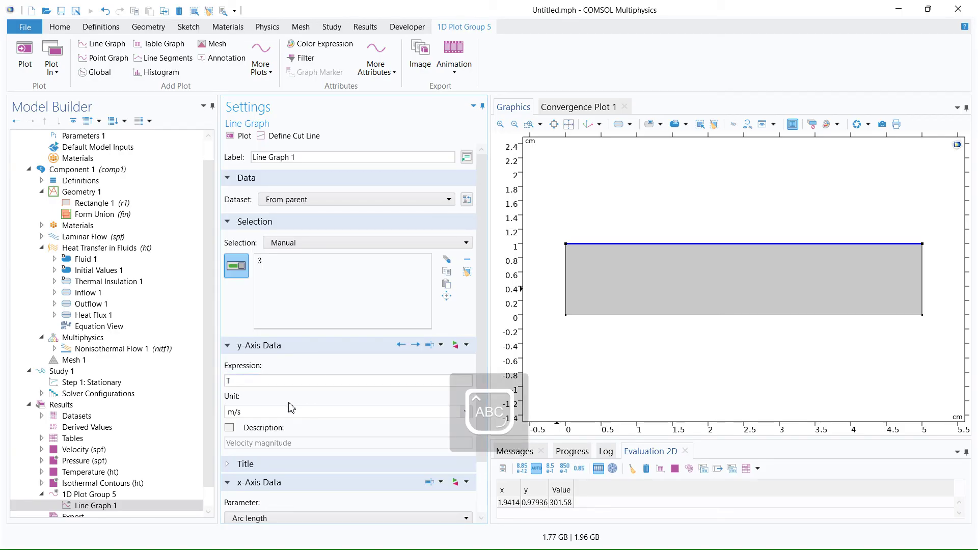
pyautogui.click(240, 136)
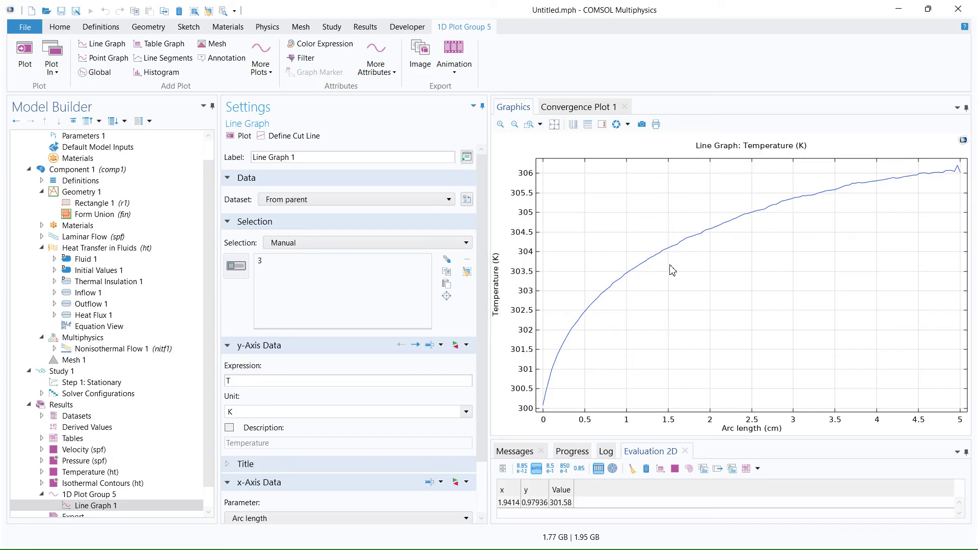
# Add a Mapped operation to Mesh 1 and give it a Distribution on the channel's upper boundary, boundary 3
pyautogui.click(109, 360)
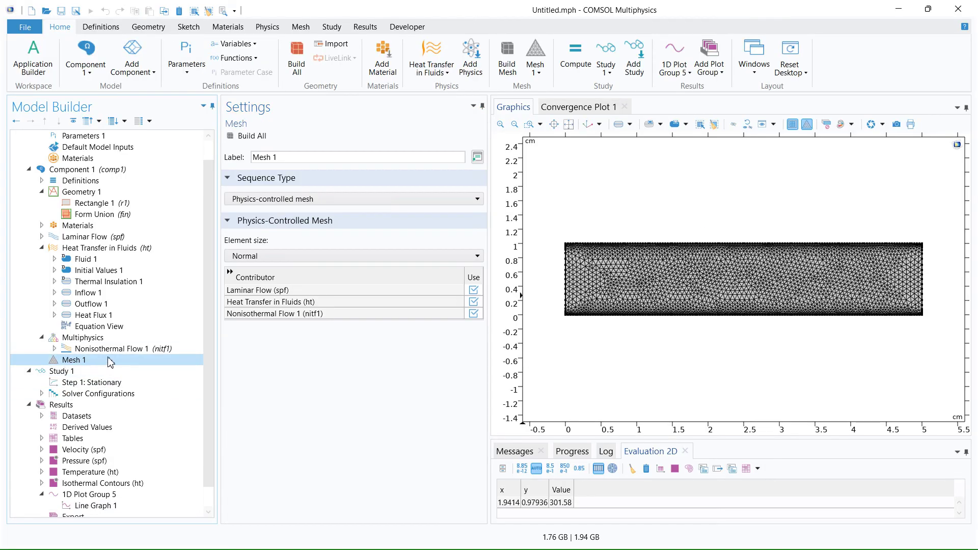
pyautogui.rightClick(101, 363)
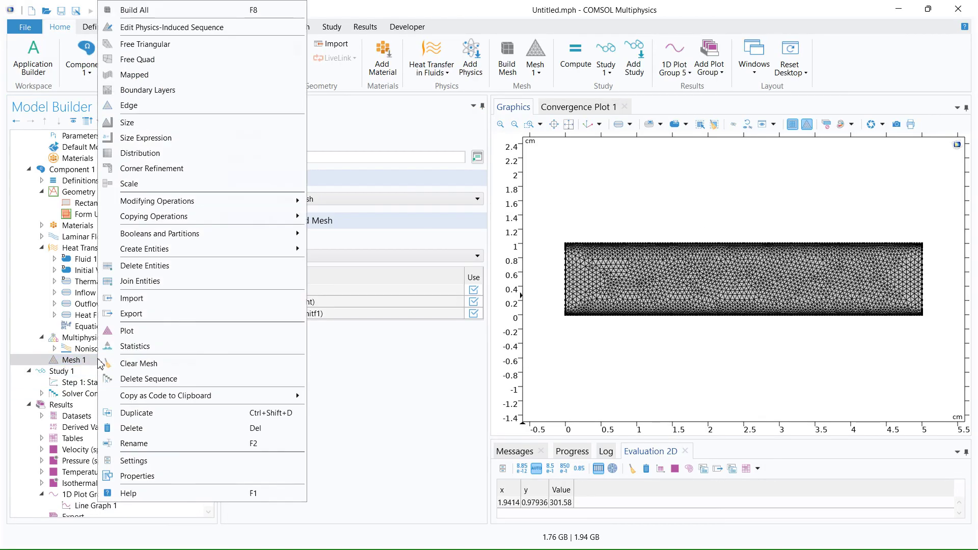
pyautogui.click(150, 75)
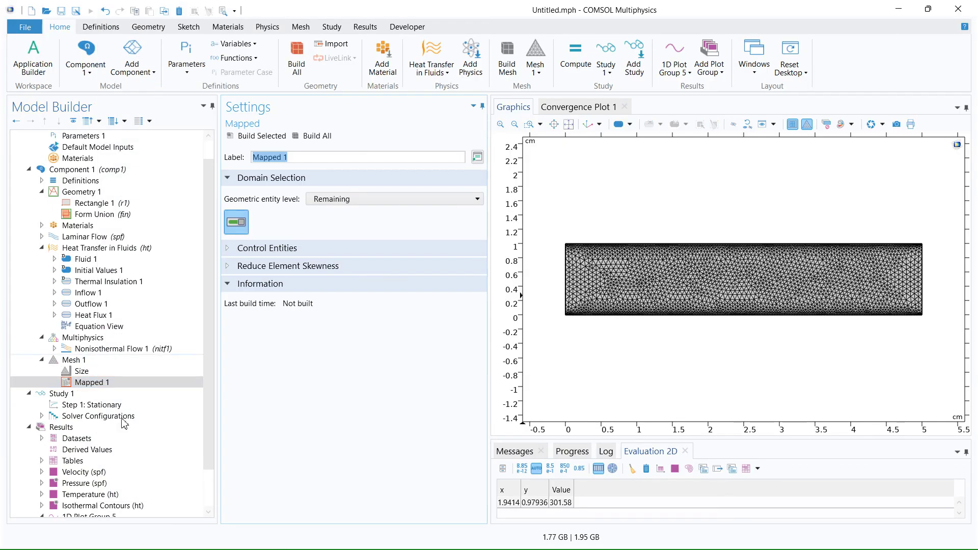
pyautogui.click(89, 382)
pyautogui.rightClick(107, 383)
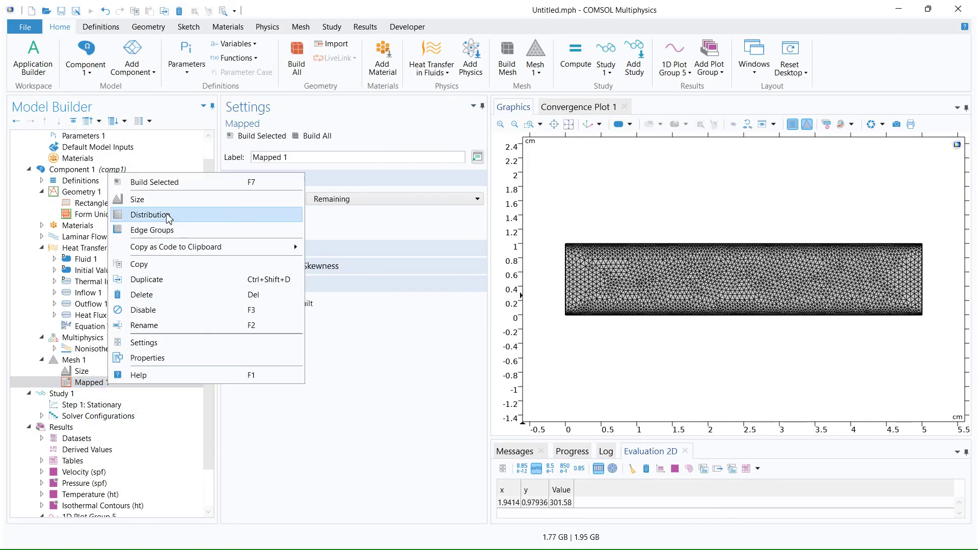
pyautogui.click(151, 214)
pyautogui.click(622, 245)
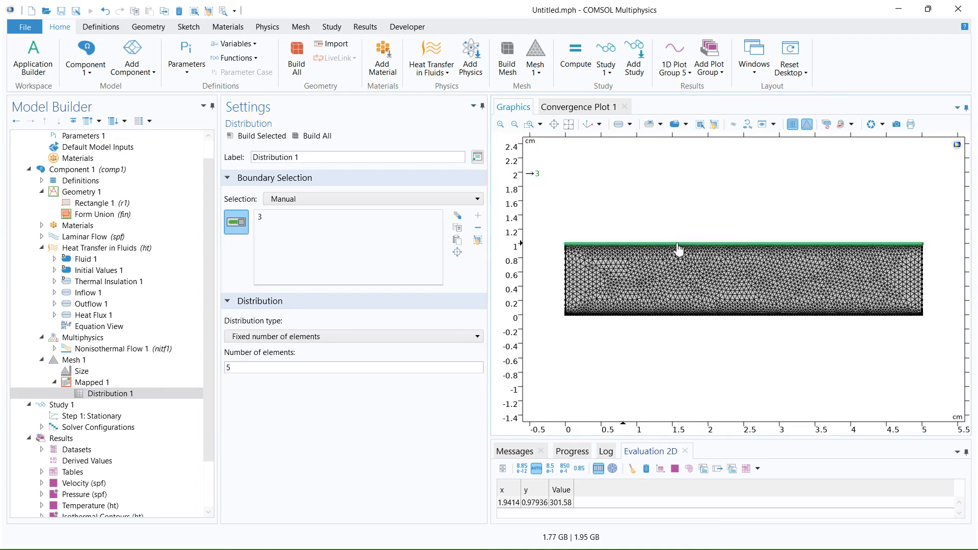
# Add a second Distribution to Mapped 1 and assign it to the channel's inlet boundary, boundary 1
pyautogui.click(91, 383)
pyautogui.rightClick(101, 383)
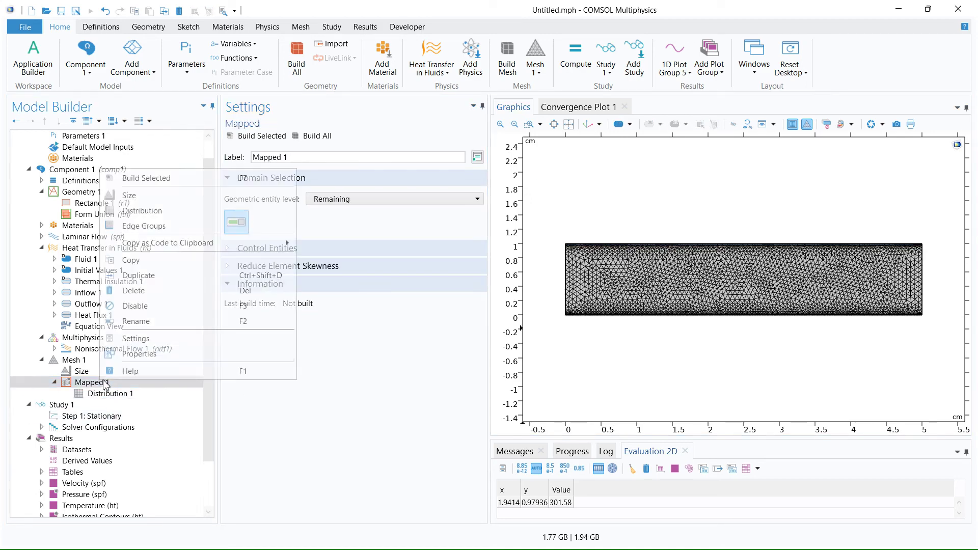
pyautogui.click(142, 211)
pyautogui.click(566, 301)
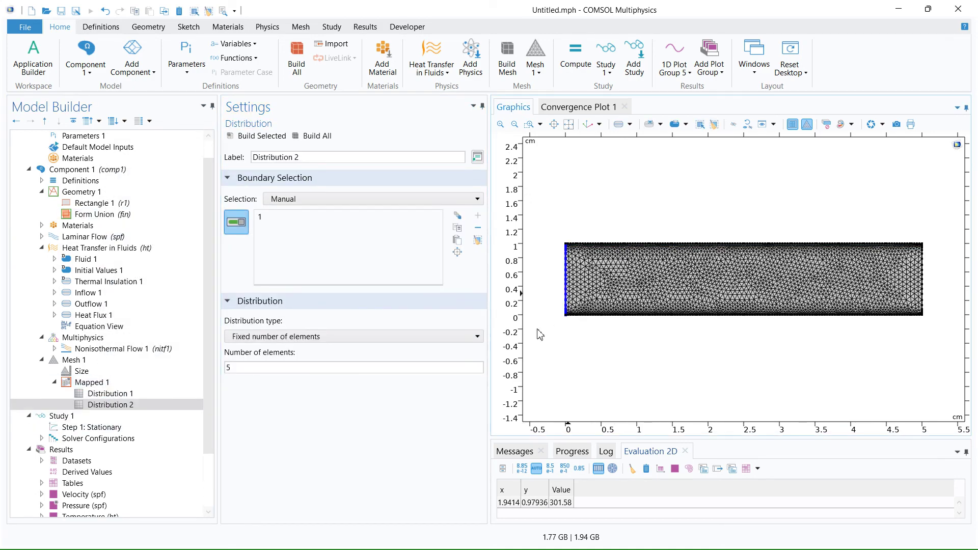
pyautogui.click(242, 368)
# Build the mapped mesh with 40 elements along the upper boundary and 10 elements along the inlet boundary
pyautogui.click(122, 395)
pyautogui.doubleClick(228, 368)
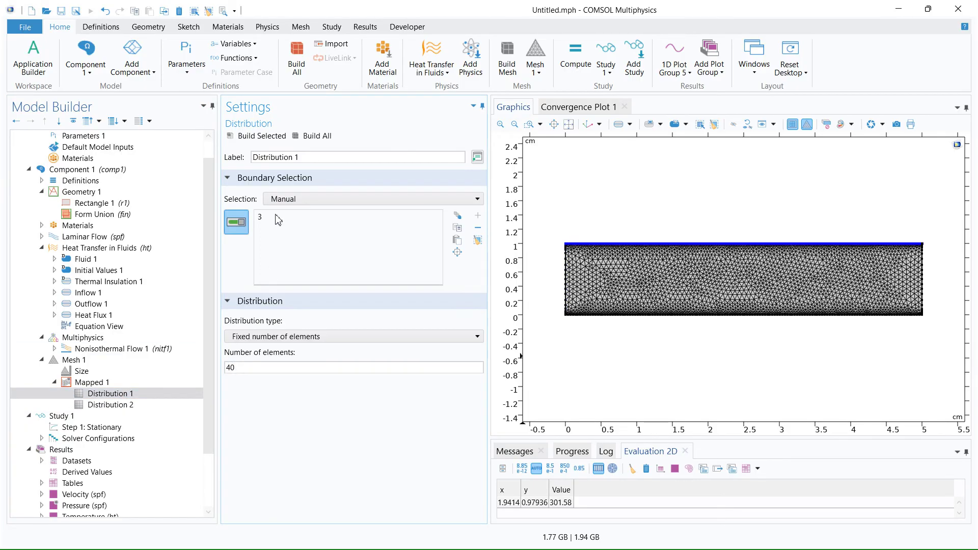
pyautogui.click(311, 136)
pyautogui.click(111, 405)
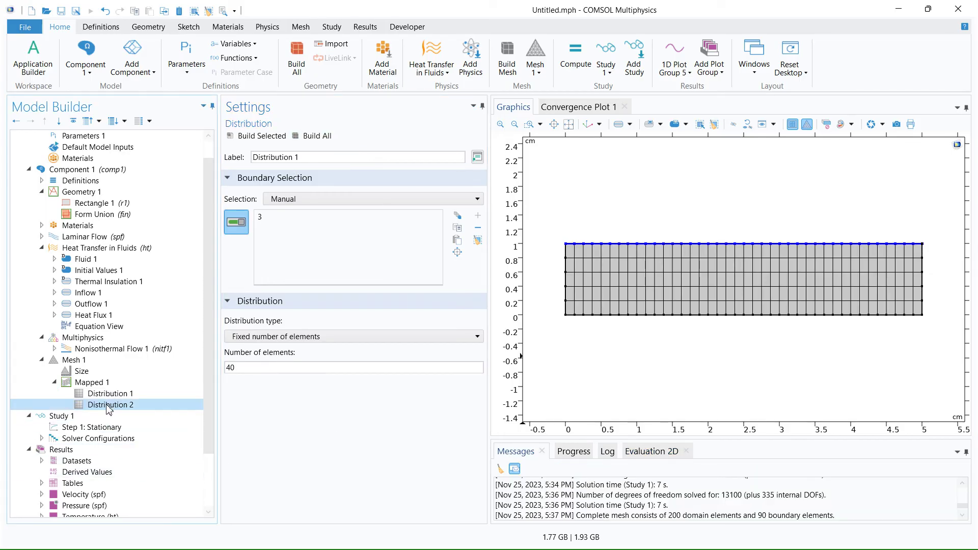
pyautogui.doubleClick(229, 368)
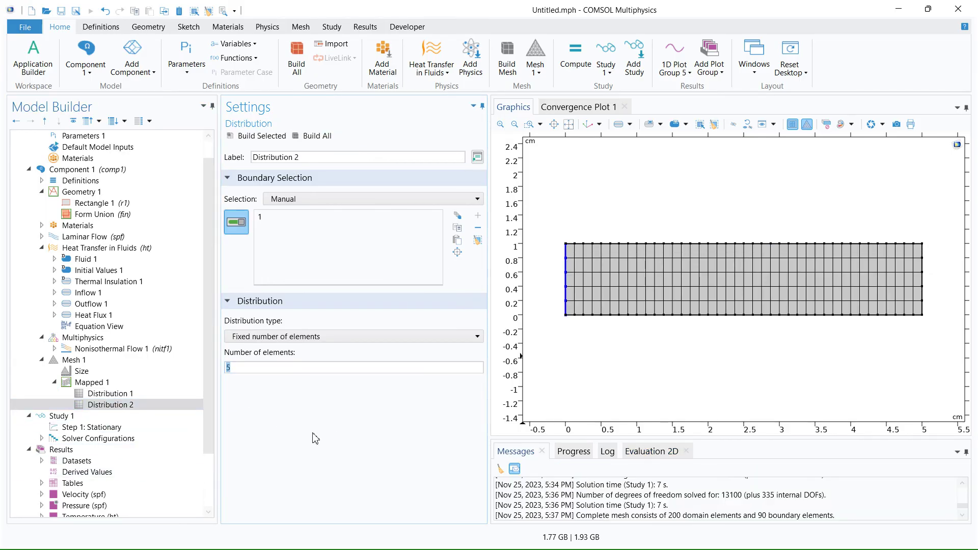
pyautogui.click(260, 136)
pyautogui.click(92, 383)
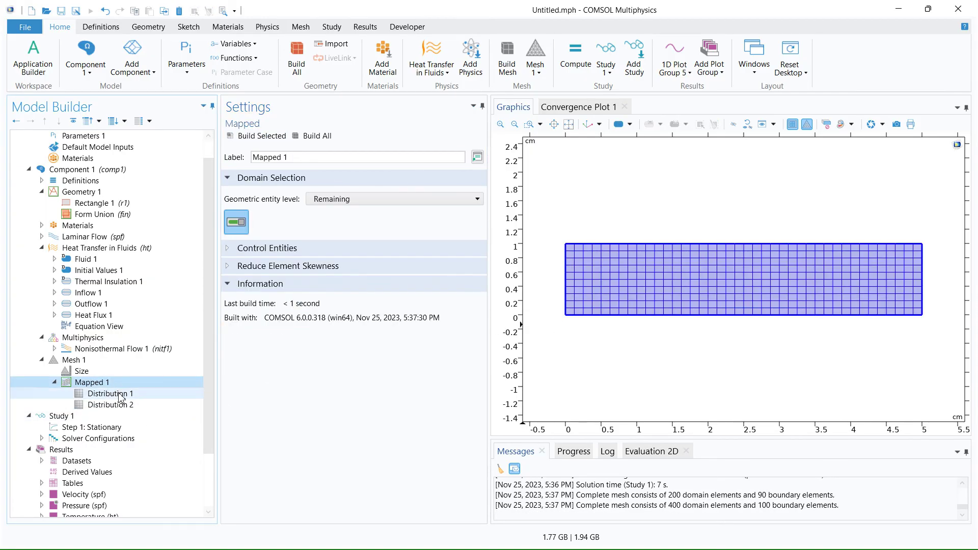
# Set the upper boundary's distribution to 80 elements and rebuild the mapped mesh
pyautogui.click(110, 394)
pyautogui.click(237, 368)
pyautogui.doubleClick(238, 367)
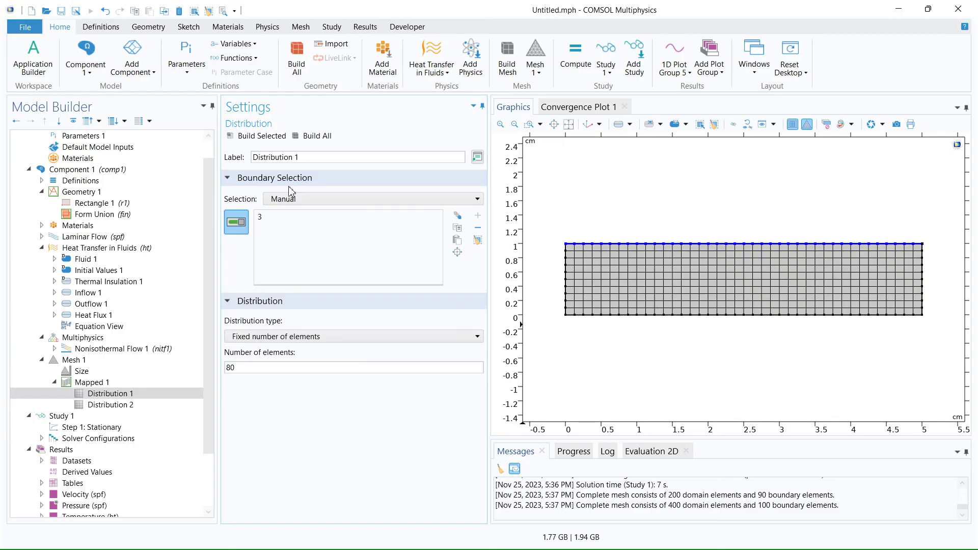
pyautogui.click(262, 136)
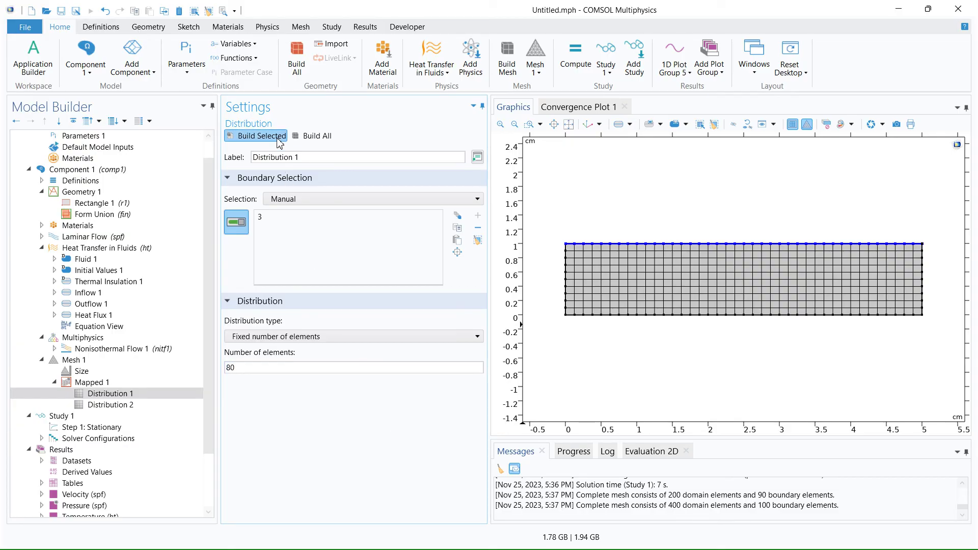
# Set the inlet boundary's distribution to 30 elements and rebuild the mapped mesh
pyautogui.click(139, 407)
pyautogui.click(238, 367)
pyautogui.doubleClick(240, 369)
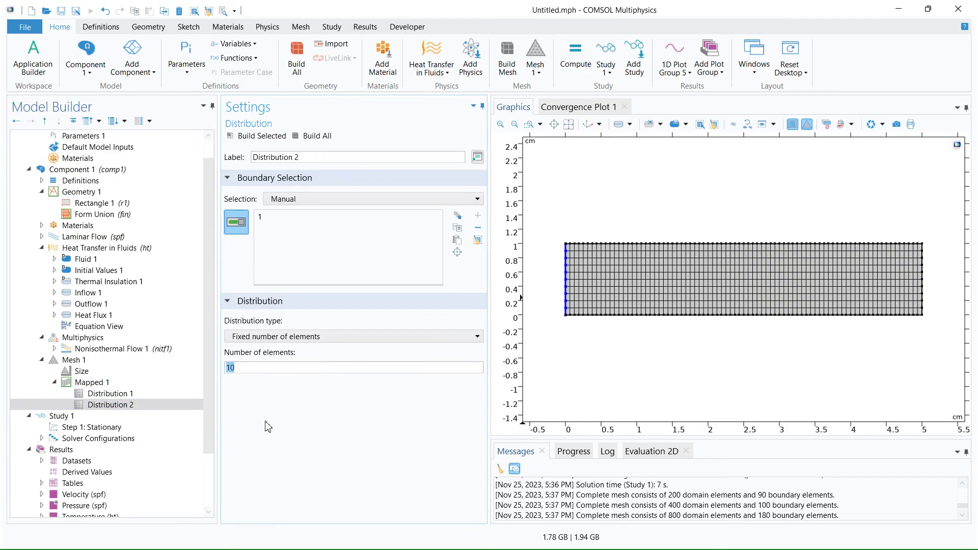
pyautogui.write('3')
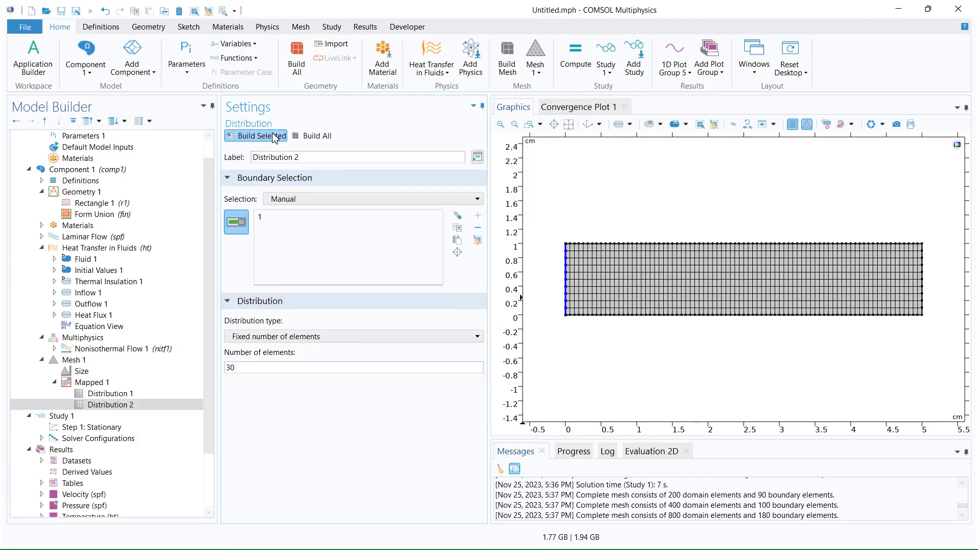
pyautogui.click(266, 136)
pyautogui.click(84, 384)
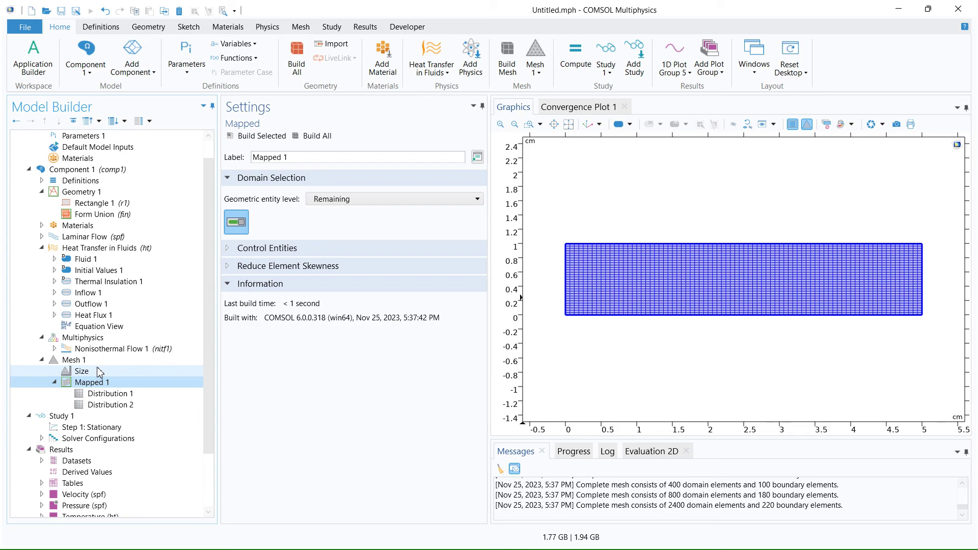
# Add a Boundary Layers operation to Mesh 1 on the lower and upper walls, boundaries 2 and 3, and build the mesh
pyautogui.click(90, 360)
pyautogui.rightClick(92, 360)
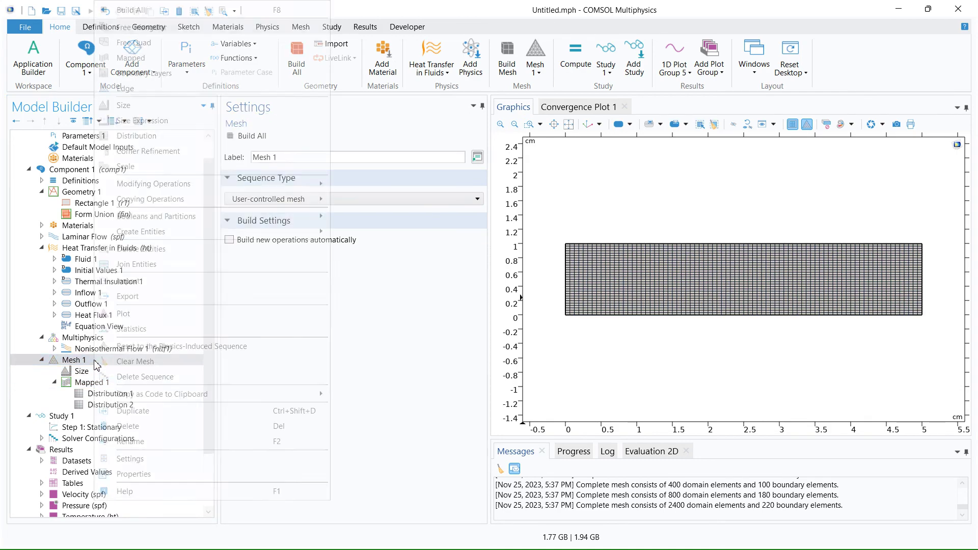
pyautogui.click(147, 74)
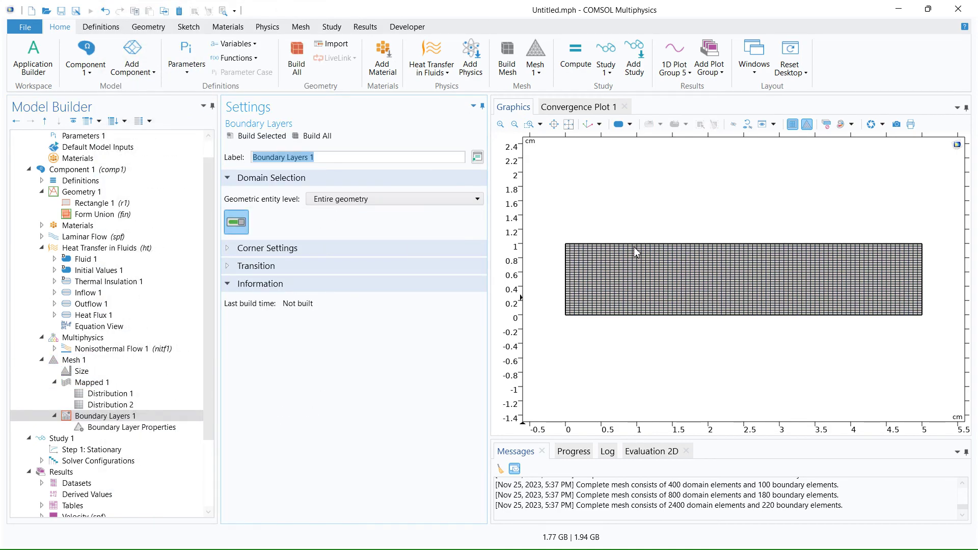
pyautogui.click(127, 427)
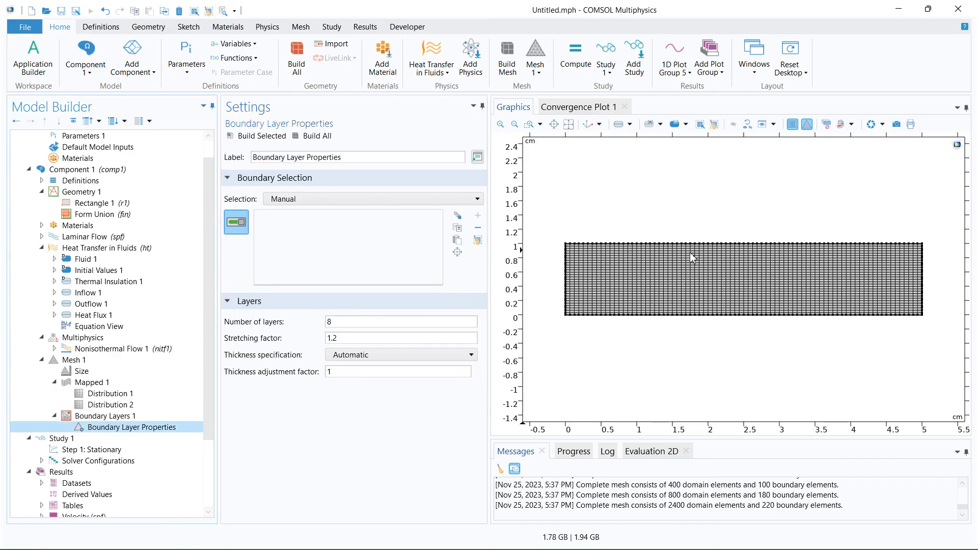
pyautogui.click(669, 245)
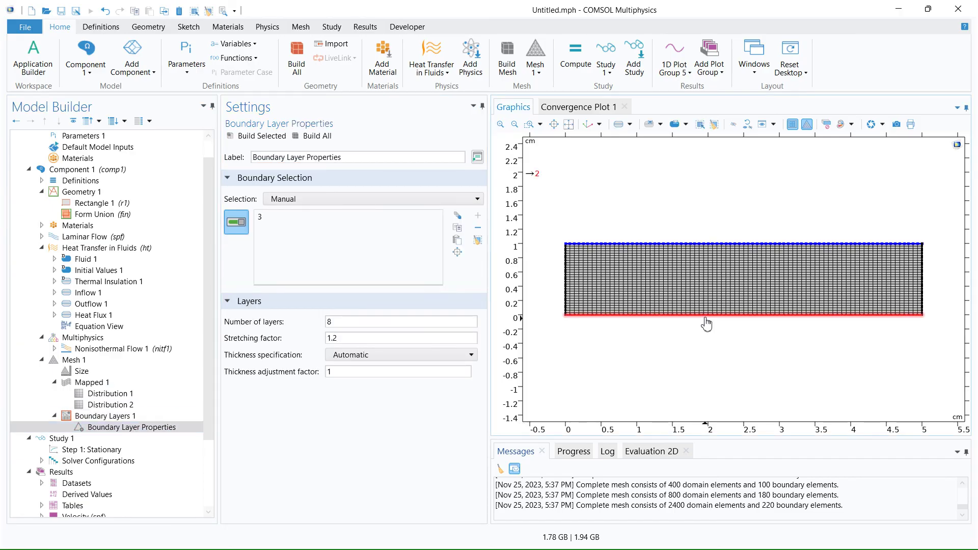
pyautogui.click(705, 316)
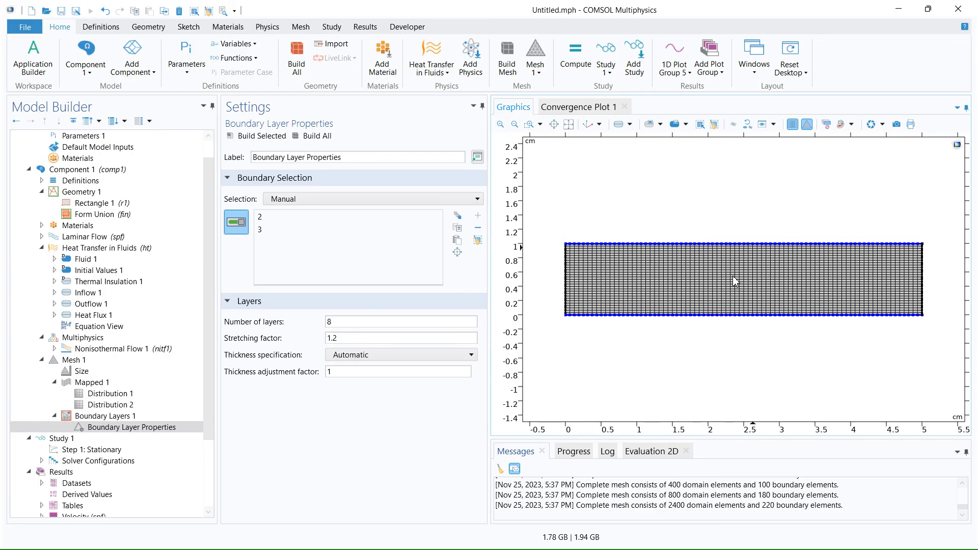
pyautogui.click(316, 136)
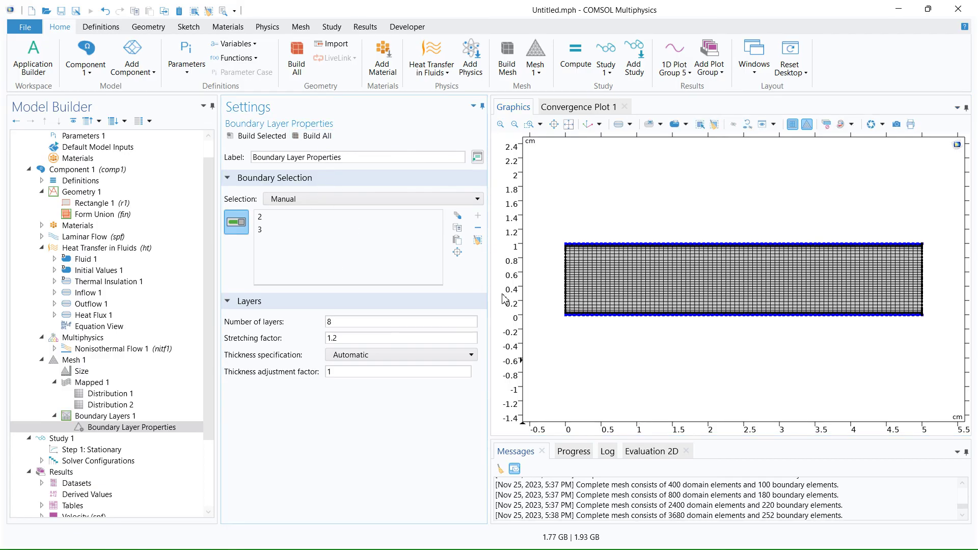
# Set the boundary layer stretching factor to 1.4, rebuild the mesh and inspect the layers at the lower wall
pyautogui.click(529, 124)
pyautogui.moveTo(634, 244); pyautogui.dragTo(652, 266)
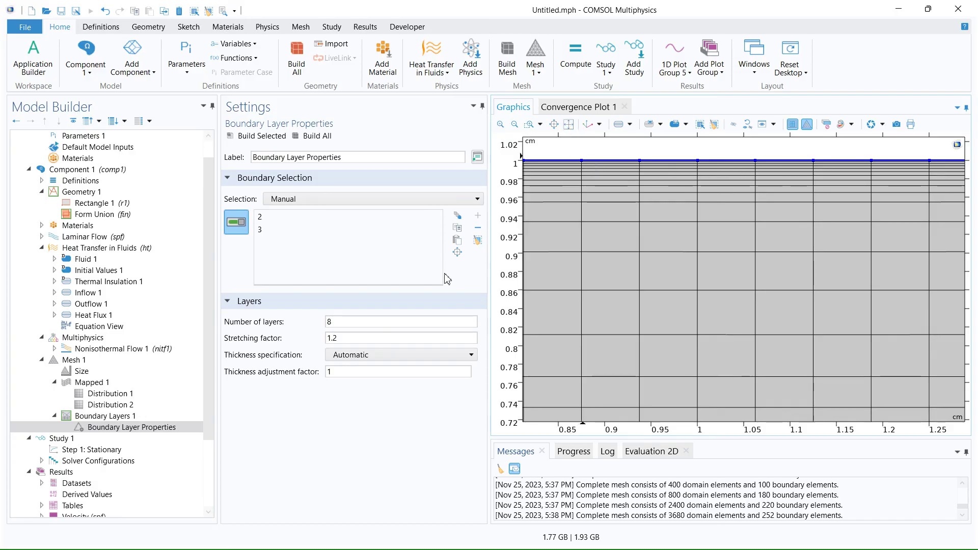
pyautogui.doubleClick(348, 340)
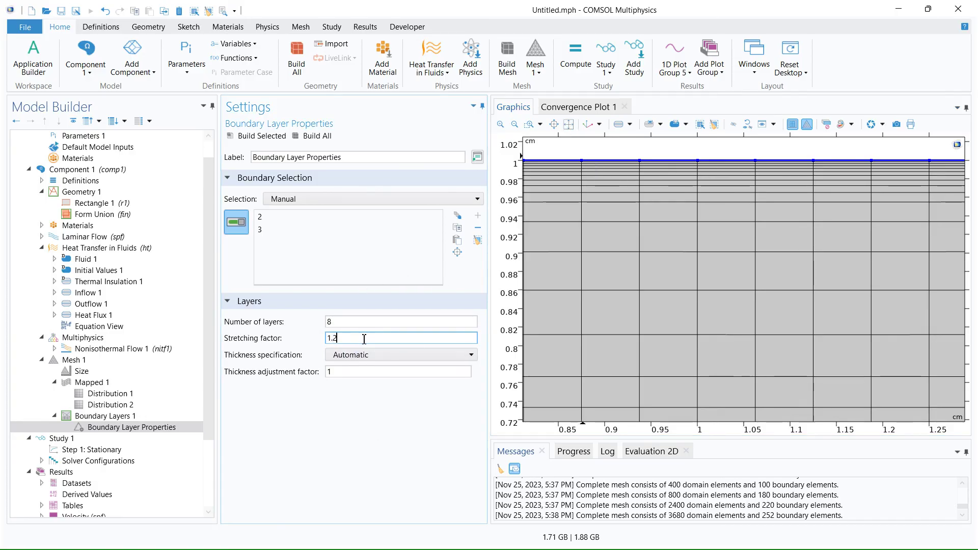
pyautogui.doubleClick(338, 338)
pyautogui.write('1.4')
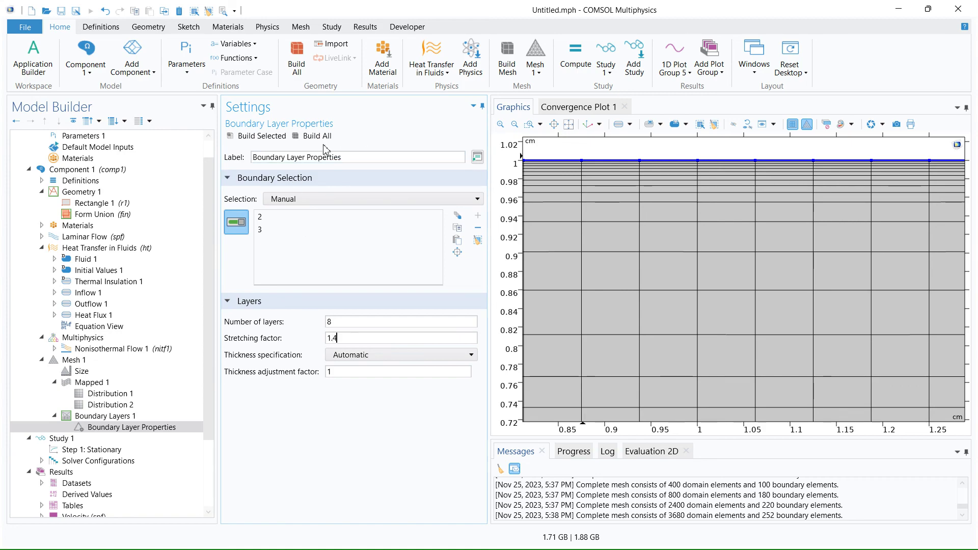
pyautogui.click(261, 136)
pyautogui.click(568, 124)
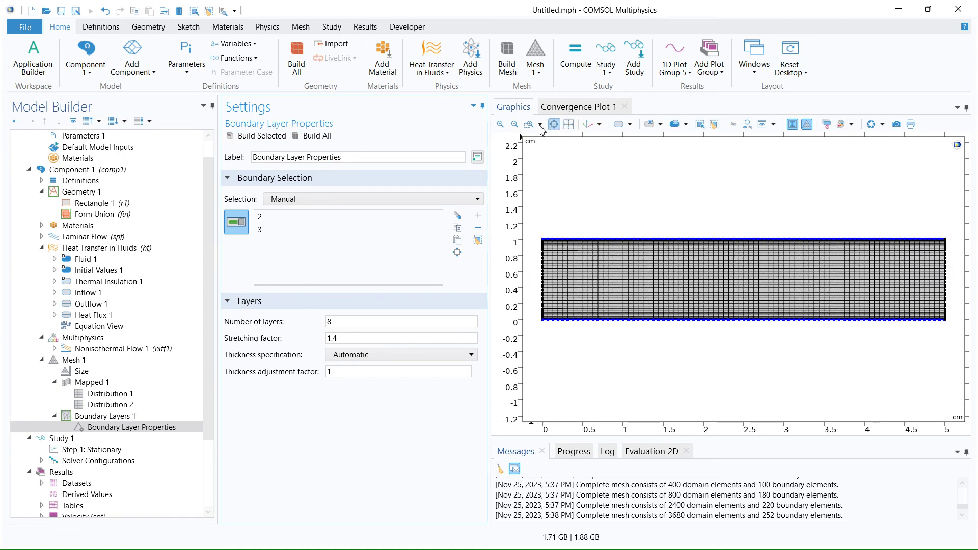
pyautogui.click(529, 124)
pyautogui.moveTo(640, 340); pyautogui.dragTo(663, 293)
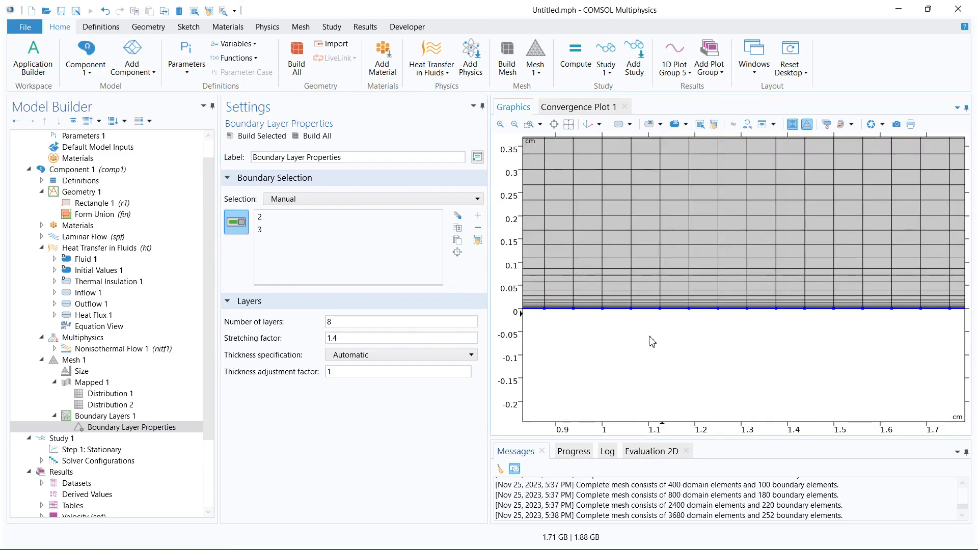
pyautogui.click(568, 123)
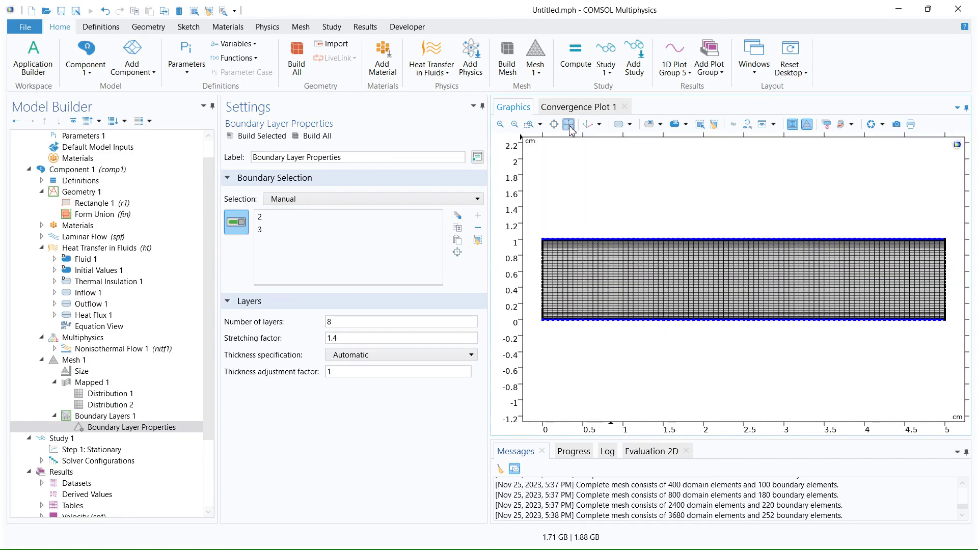
# Recompute the stationary study with the refined mesh and display the line graph of the upper wall temperature
pyautogui.click(94, 450)
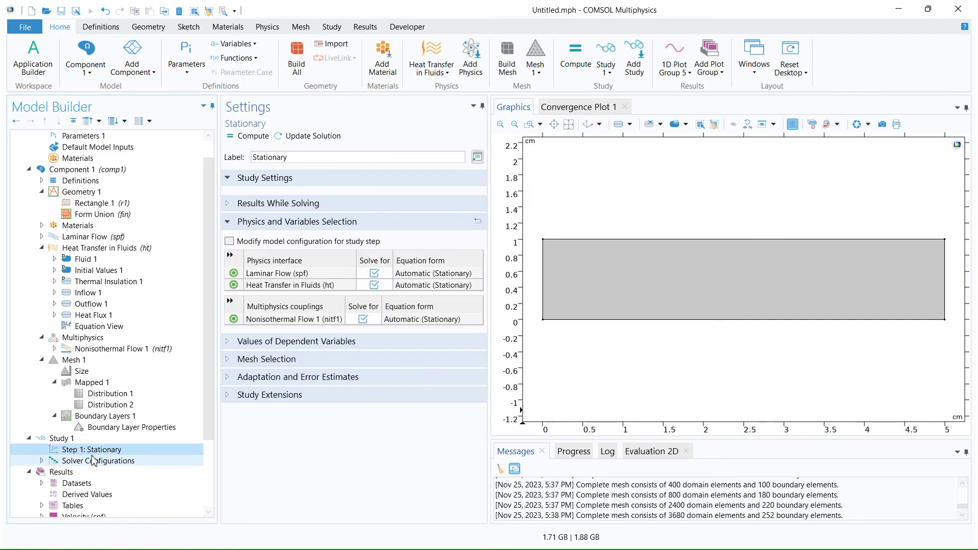
pyautogui.click(251, 136)
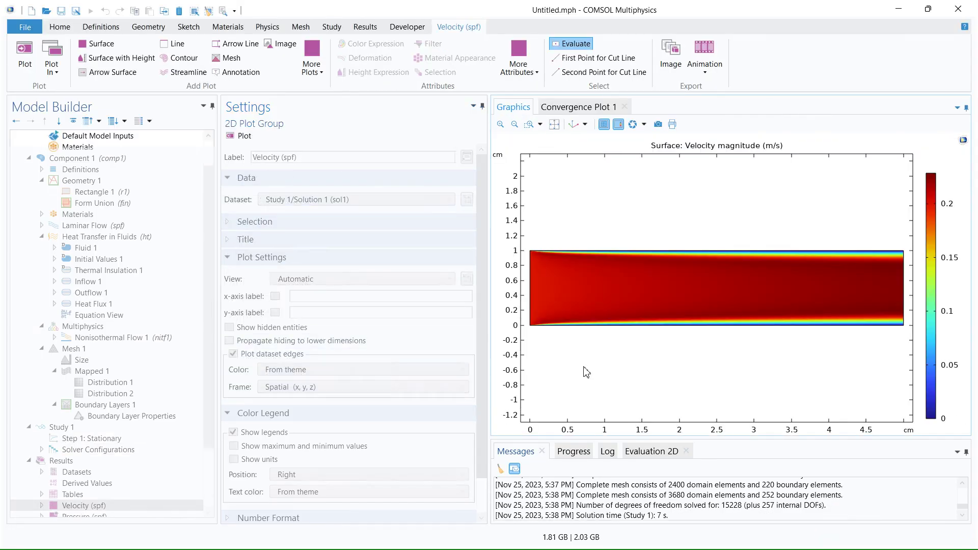
pyautogui.click(96, 482)
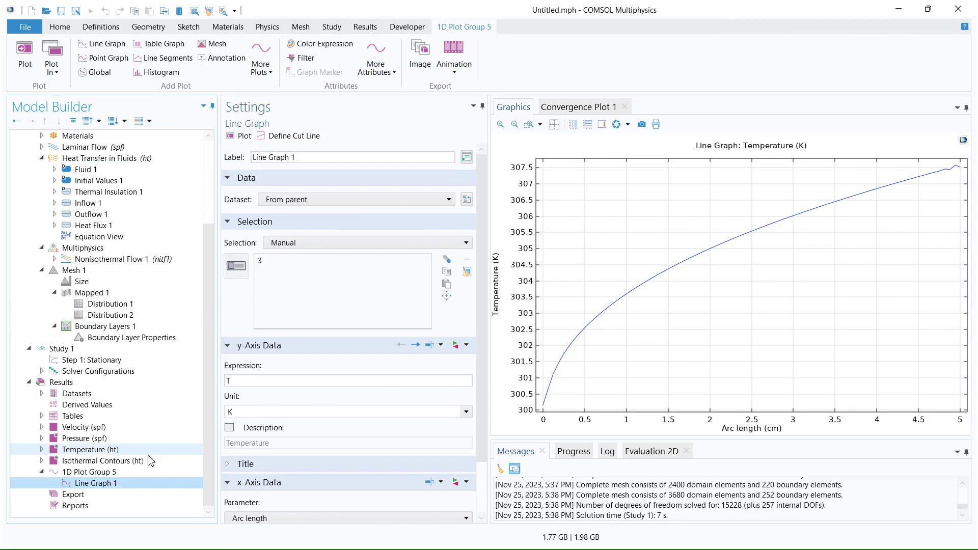
# Review the recomputed temperature, pressure and velocity plots of the channel
pyautogui.click(96, 461)
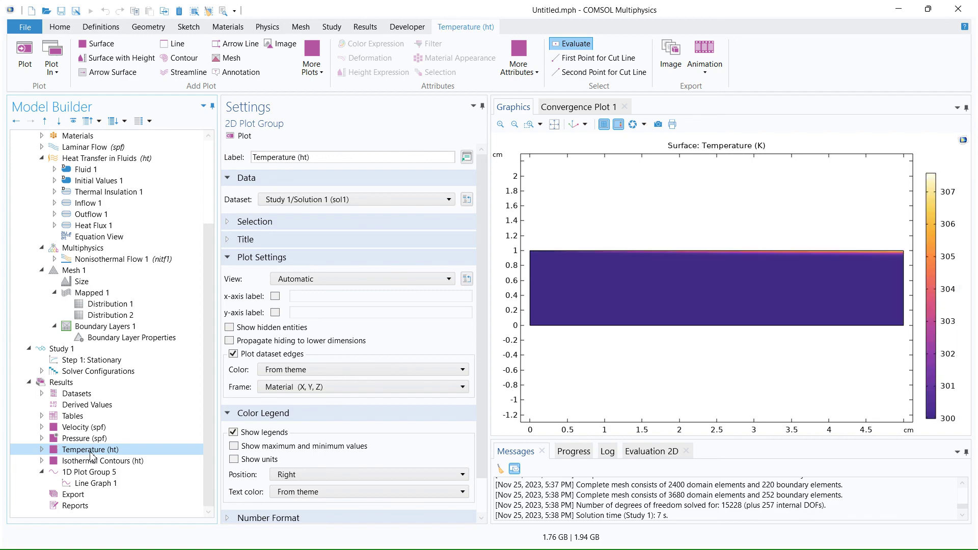
pyautogui.click(85, 438)
pyautogui.click(82, 428)
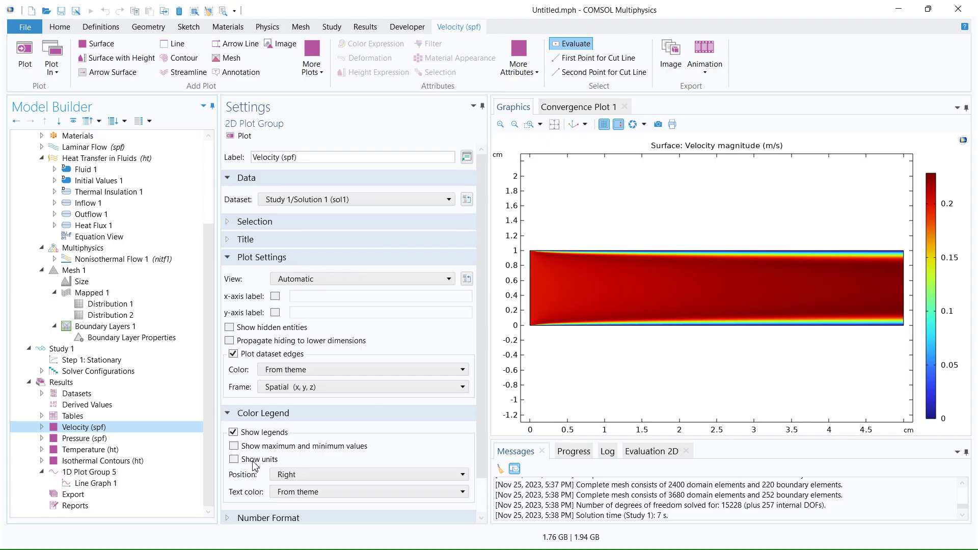
pyautogui.click(90, 449)
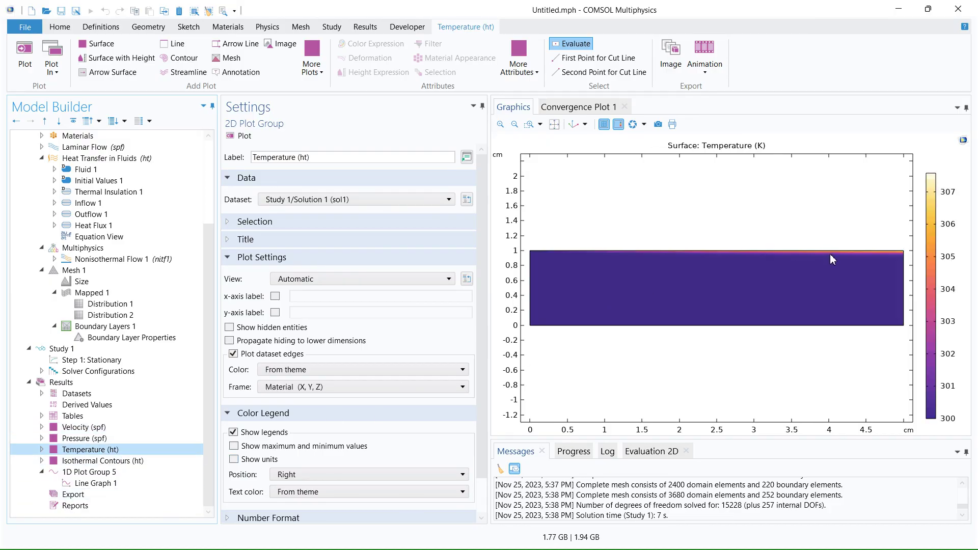